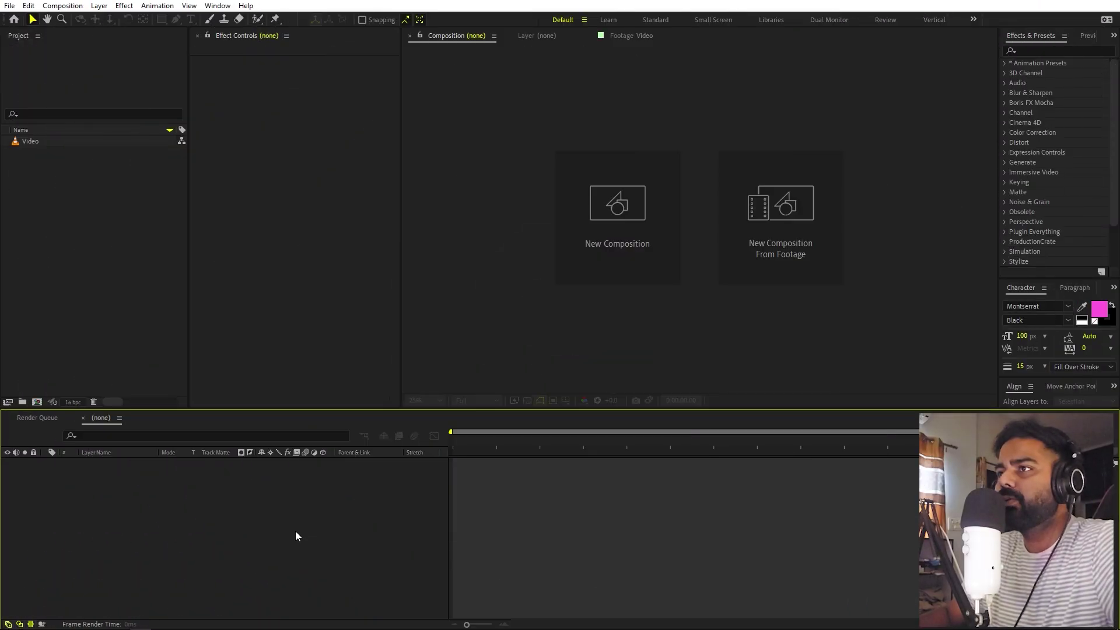
- Preview the Video footage and create a new composition from it
{"action": "left_click", "coordinate": [29, 141]}
{"action": "double_click", "coordinate": [29, 142]}
{"action": "left_click_drag", "start_coordinate": [429, 378], "coordinate": [472, 378]}
{"action": "left_click", "coordinate": [65, 200]}
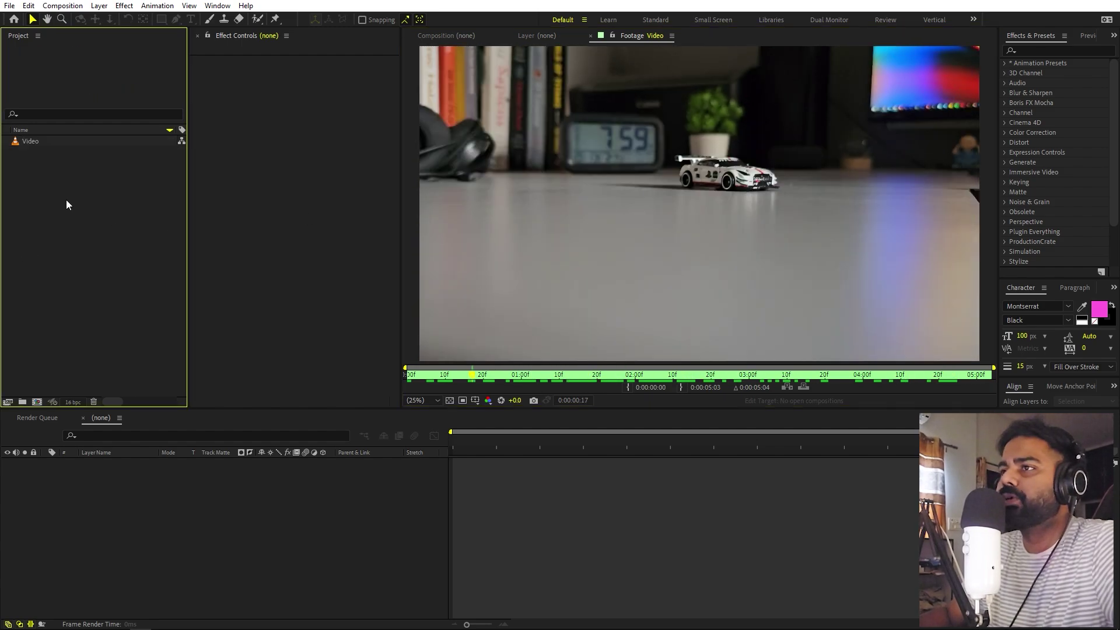
{"action": "left_click", "coordinate": [448, 36]}
{"action": "left_click", "coordinate": [72, 173]}
{"action": "left_click_drag", "start_coordinate": [37, 142], "coordinate": [37, 401]}
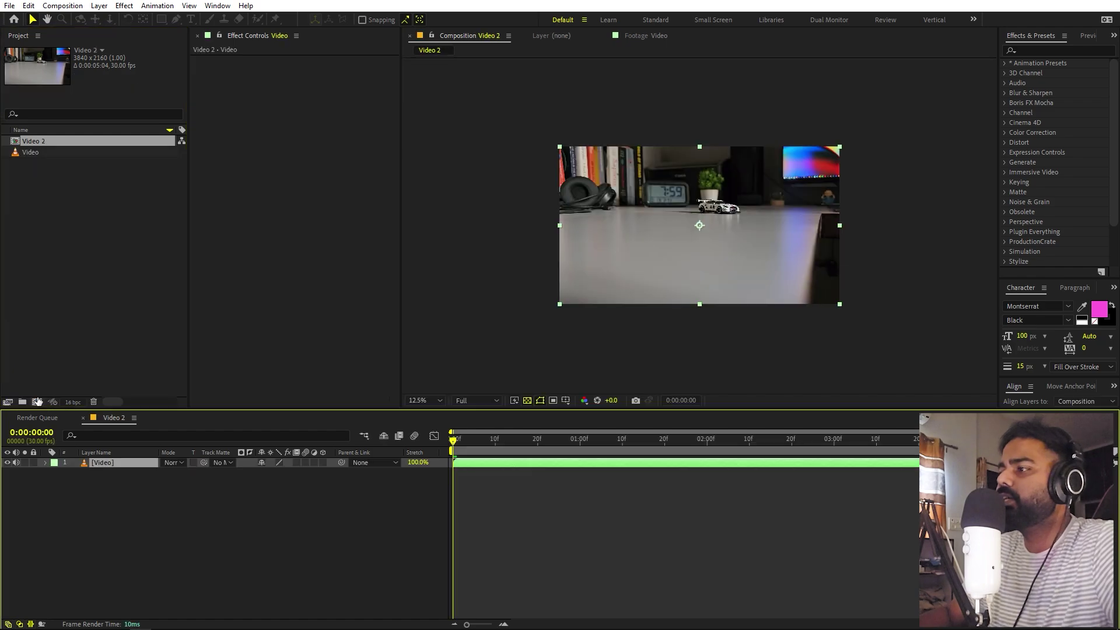
{"action": "left_click", "coordinate": [385, 583]}
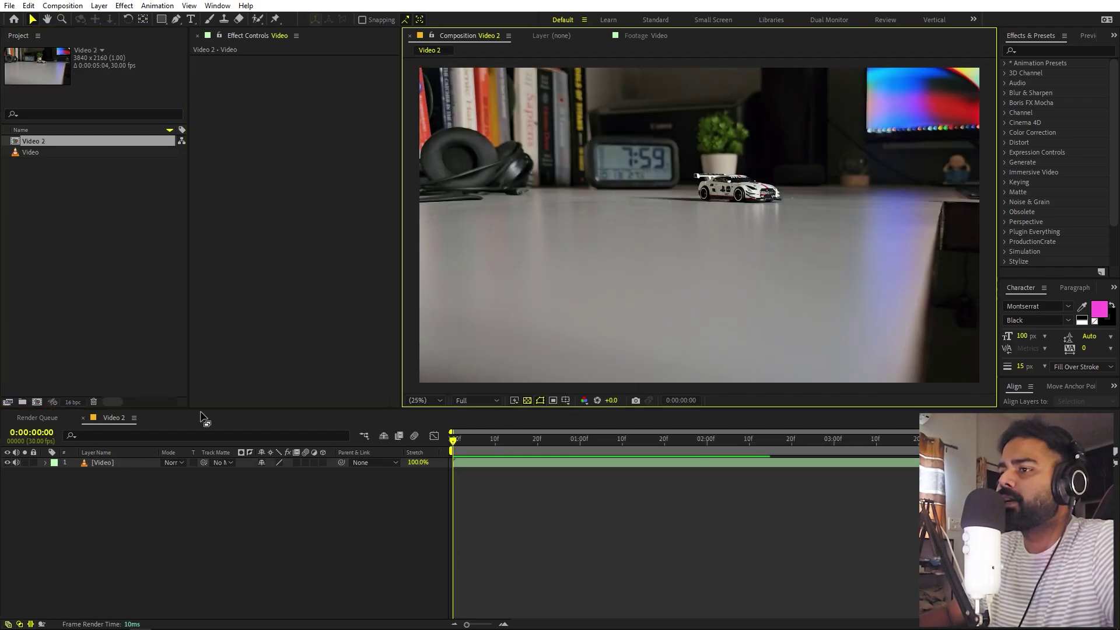
- Duplicate the Video layer and open the upper copy for Roto Brush work at 0:00:02:00
{"action": "left_click", "coordinate": [107, 462]}
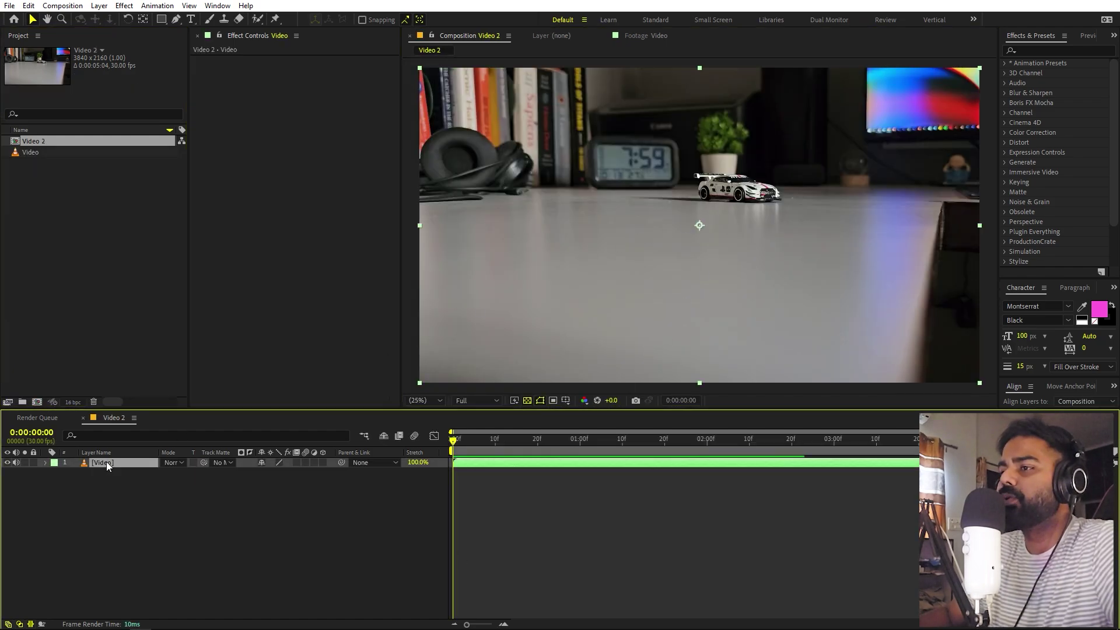
{"action": "key", "text": "ctrl+d"}
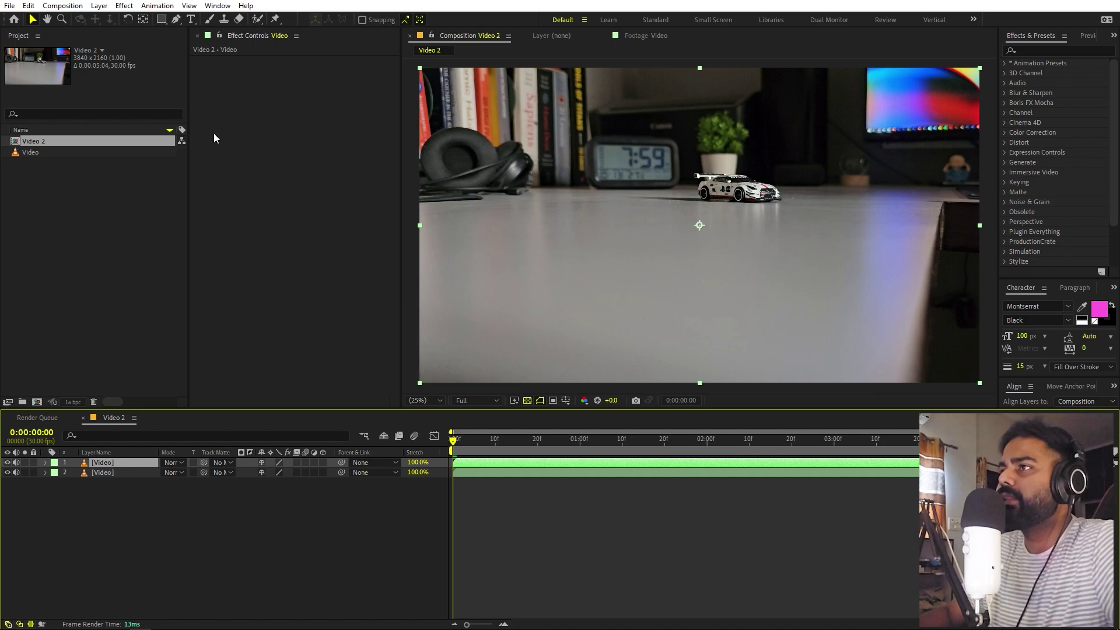
{"action": "left_click", "coordinate": [257, 20]}
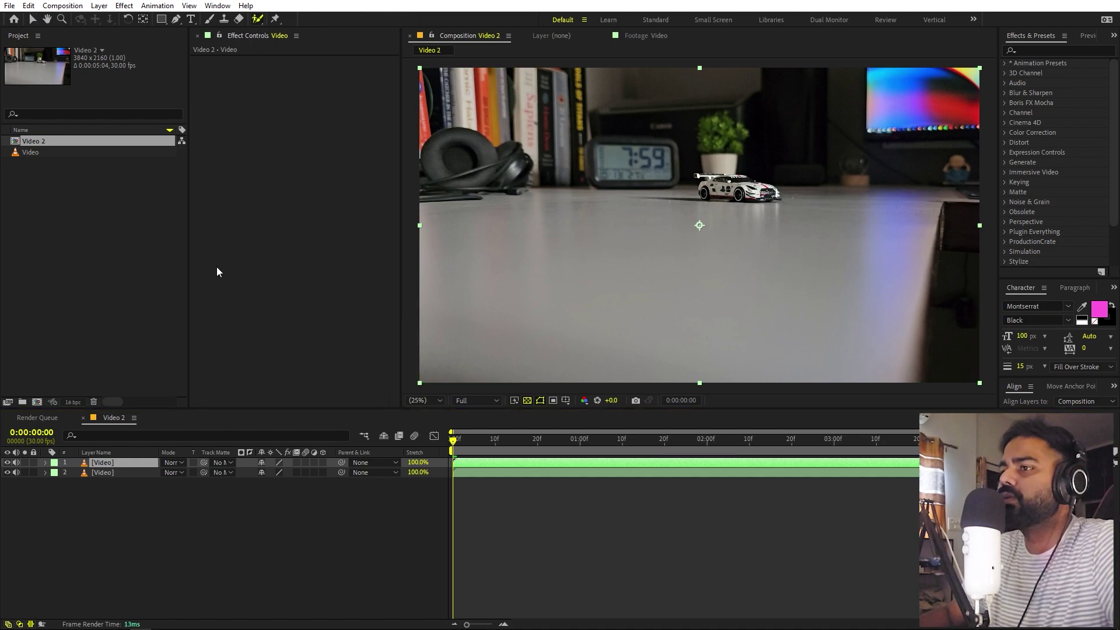
{"action": "double_click", "coordinate": [111, 463]}
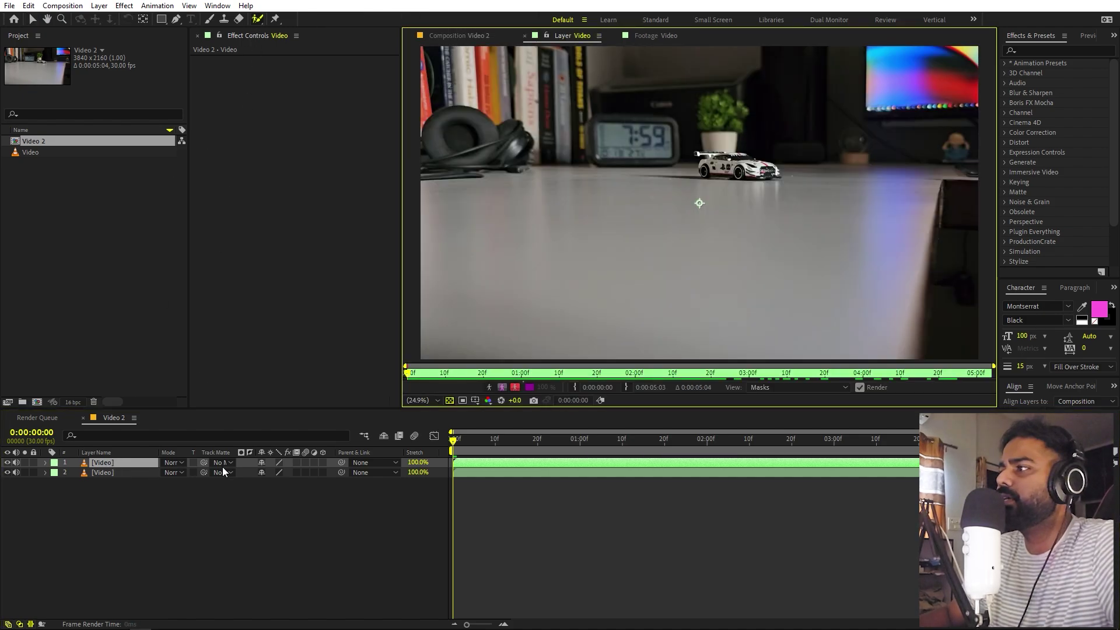
{"action": "left_click_drag", "start_coordinate": [502, 380], "coordinate": [588, 379]}
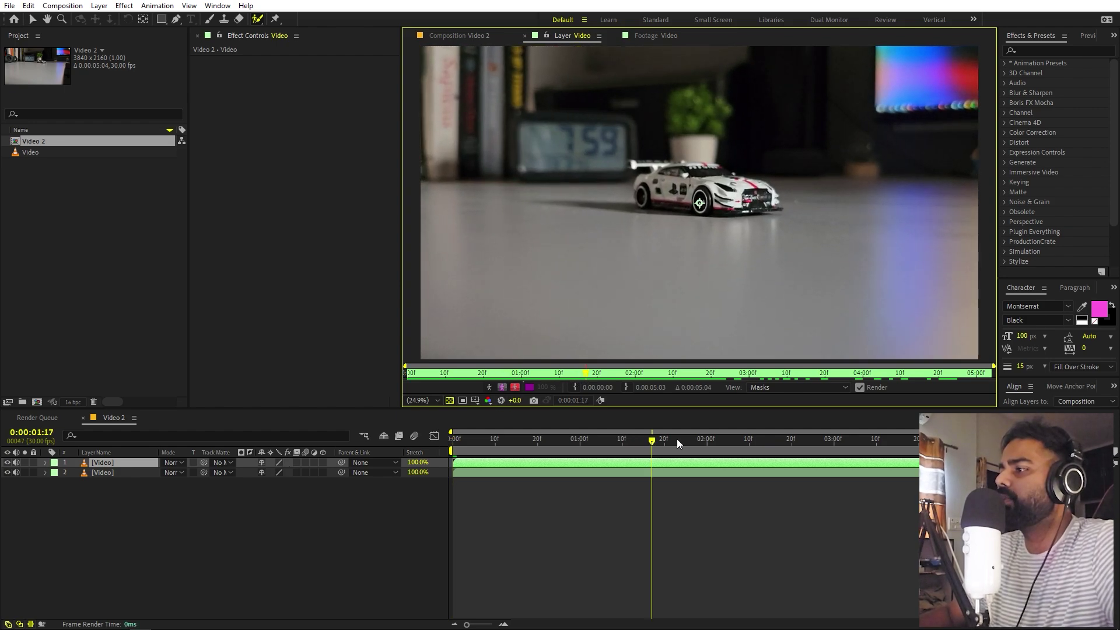
{"action": "left_click_drag", "start_coordinate": [654, 442], "coordinate": [708, 451]}
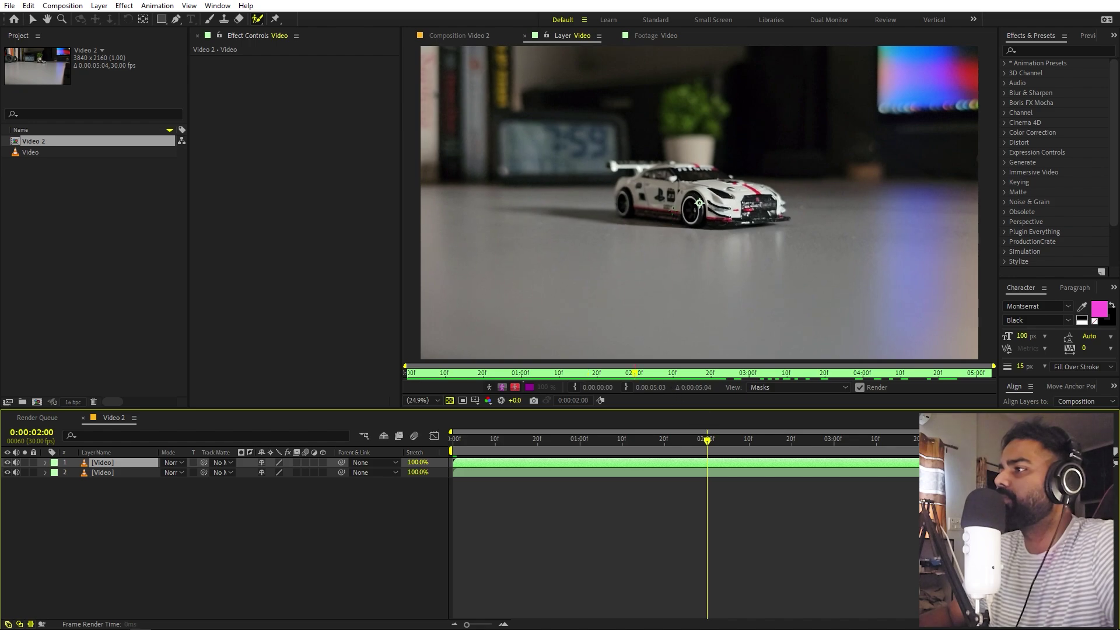
- Paint a Roto Brush foreground selection over the toy car's side, windows, hood and roof edge
{"action": "scroll", "coordinate": [664, 236], "scroll_direction": "up", "scroll_amount": 1}
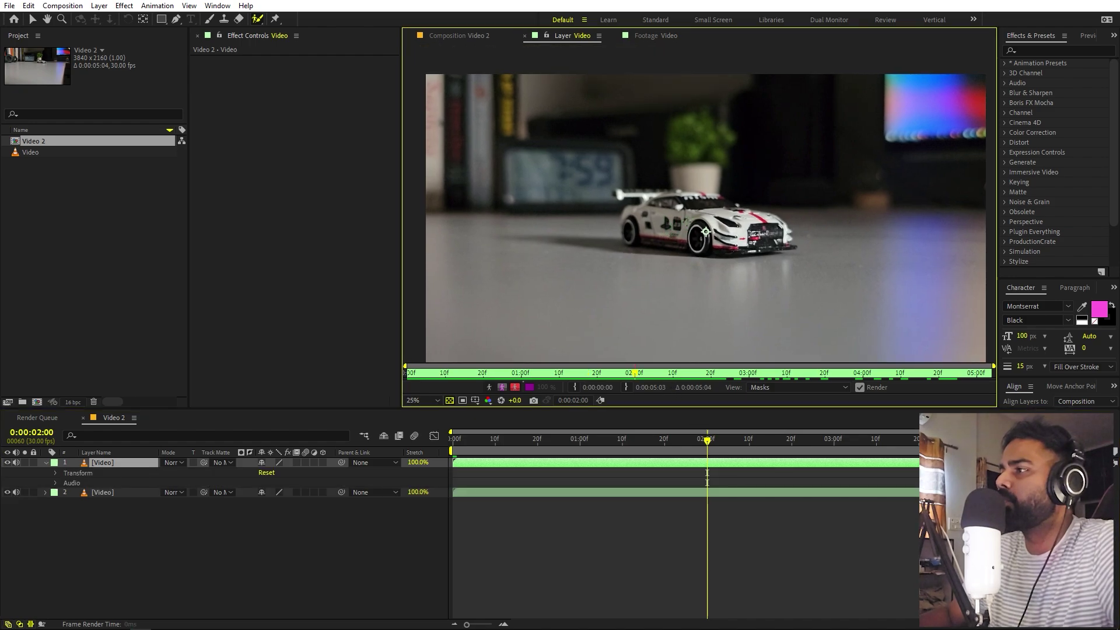
{"action": "left_click_drag", "start_coordinate": [635, 220], "coordinate": [726, 229]}
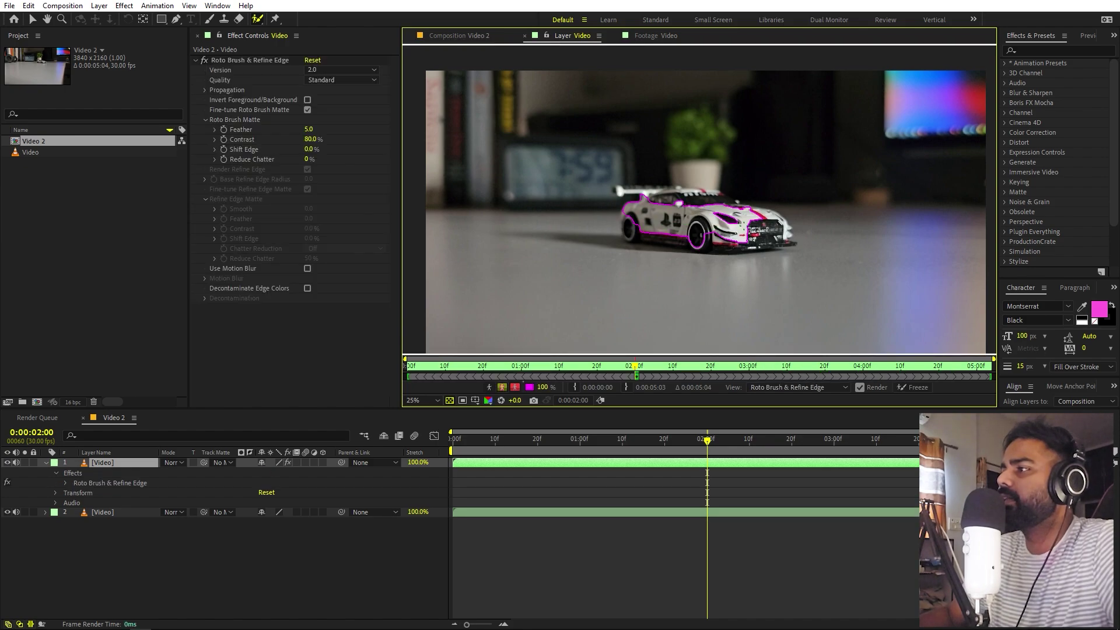
{"action": "key", "text": "period"}
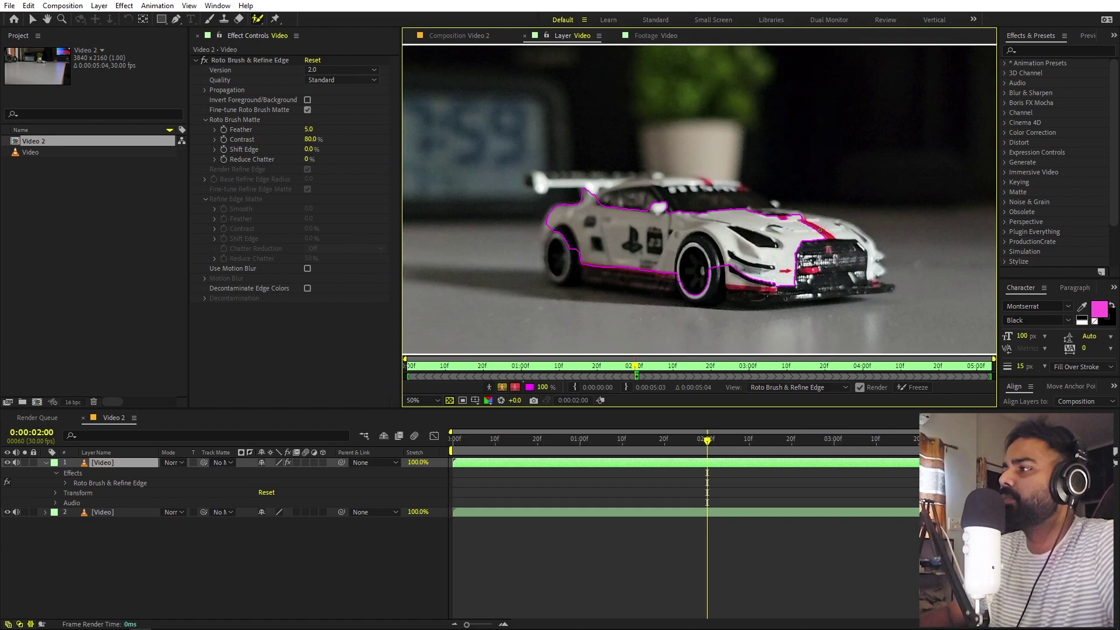
{"action": "key", "text": "period"}
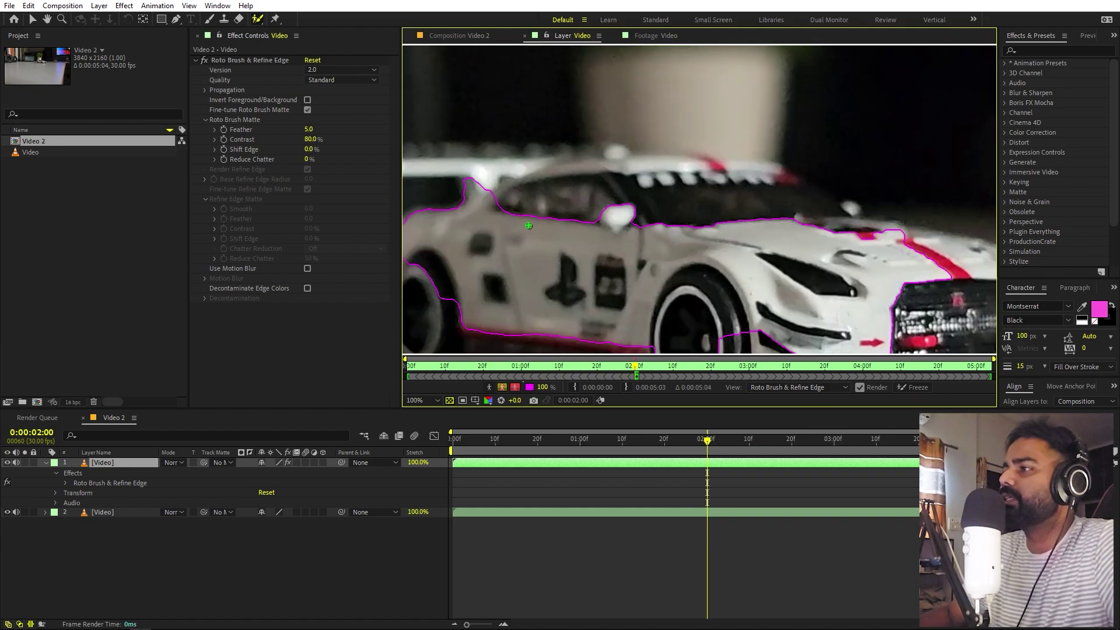
{"action": "mouse_move", "coordinate": [480, 211]}
{"action": "left_mouse_down"}
{"action": "mouse_move", "coordinate": [598, 187]}
{"action": "mouse_move", "coordinate": [756, 192]}
{"action": "mouse_move", "coordinate": [876, 245]}
{"action": "left_mouse_up"}
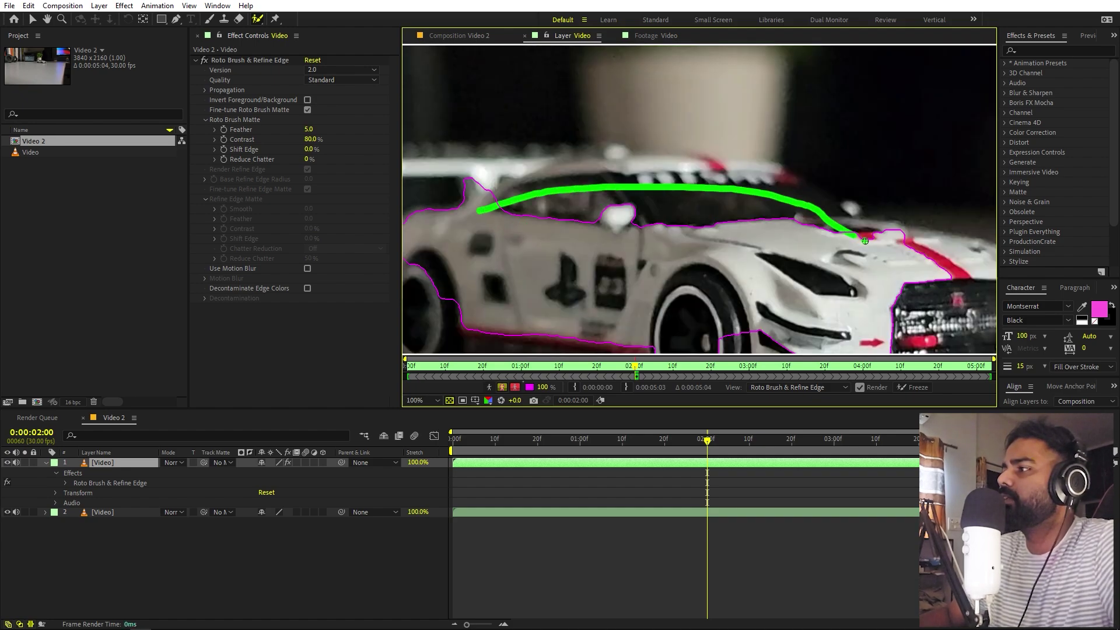
{"action": "left_click_drag", "start_coordinate": [659, 192], "coordinate": [729, 245]}
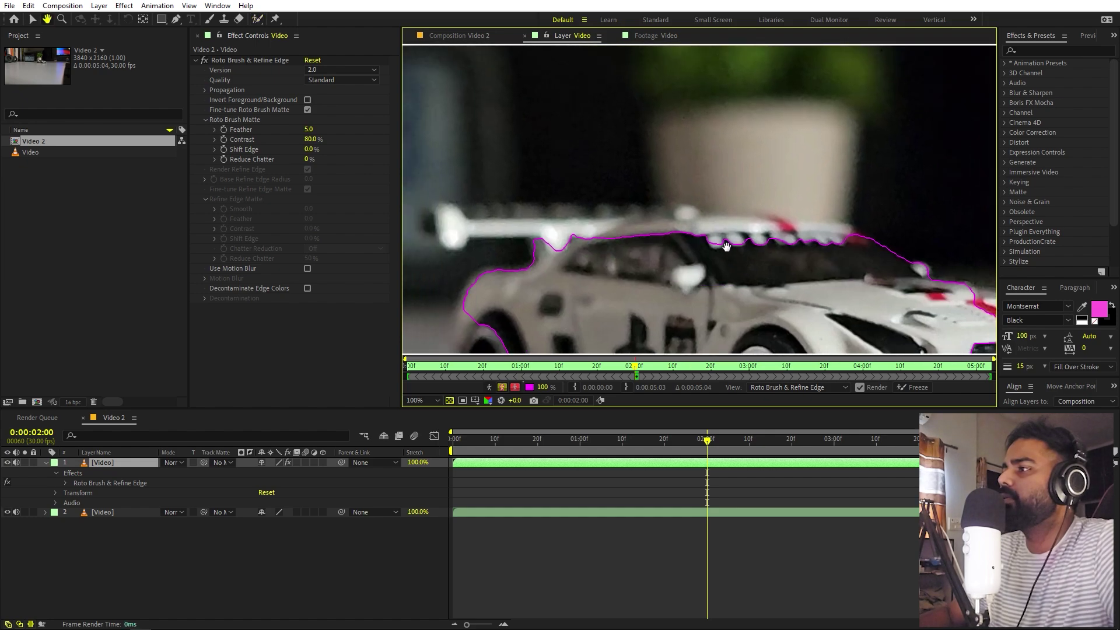
{"action": "key", "text": "period"}
{"action": "left_click_drag", "start_coordinate": [508, 296], "coordinate": [565, 255]}
{"action": "mouse_move", "coordinate": [494, 263]}
{"action": "left_mouse_down"}
{"action": "mouse_move", "coordinate": [614, 226]}
{"action": "mouse_move", "coordinate": [708, 221]}
{"action": "mouse_move", "coordinate": [827, 219]}
{"action": "mouse_move", "coordinate": [987, 254]}
{"action": "left_mouse_up"}
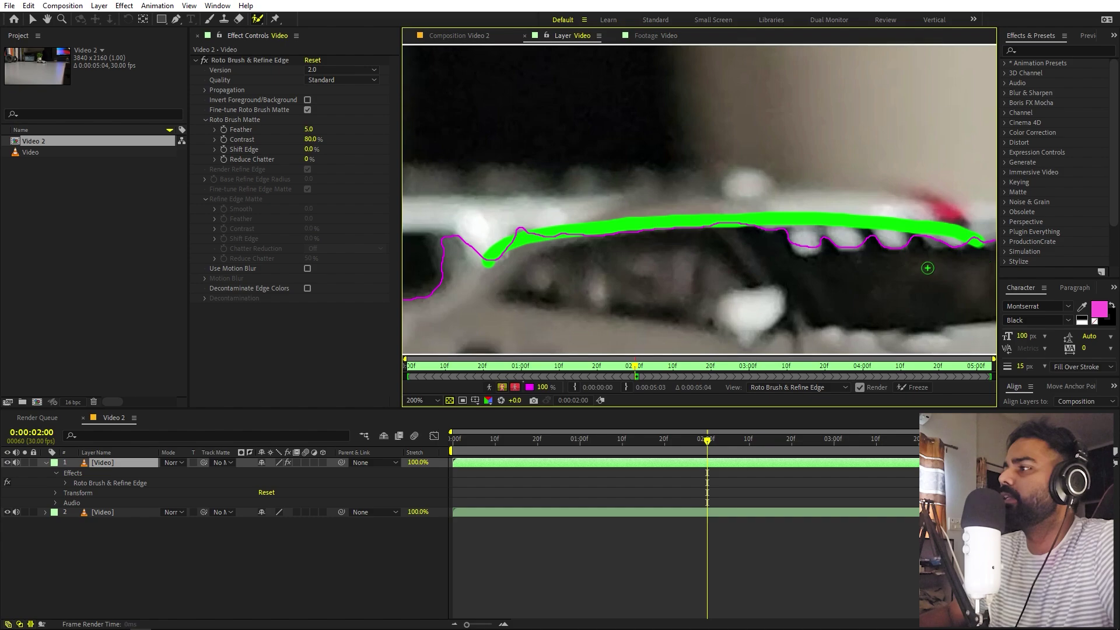
- Subtract the car's rear spoiler from the Roto Brush selection
{"action": "key", "text": "comma"}
{"action": "key", "text": "comma"}
{"action": "left_click_drag", "start_coordinate": [677, 258], "coordinate": [764, 243]}
{"action": "scroll", "coordinate": [765, 244], "scroll_direction": "up", "scroll_amount": 4}
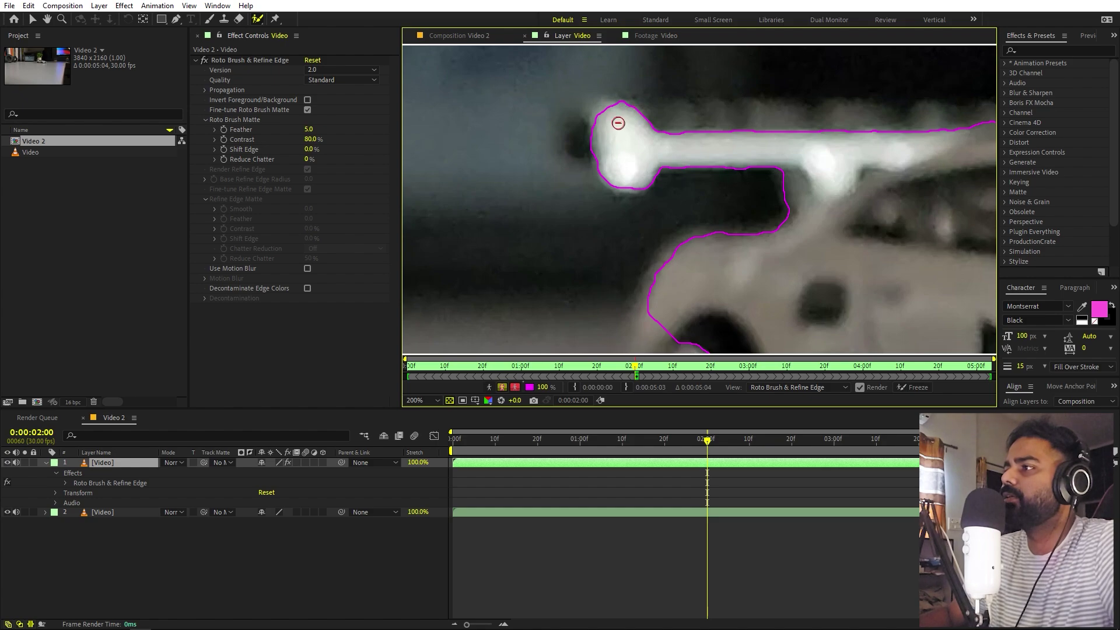
{"action": "left_click_drag", "start_coordinate": [740, 108], "coordinate": [586, 207]}
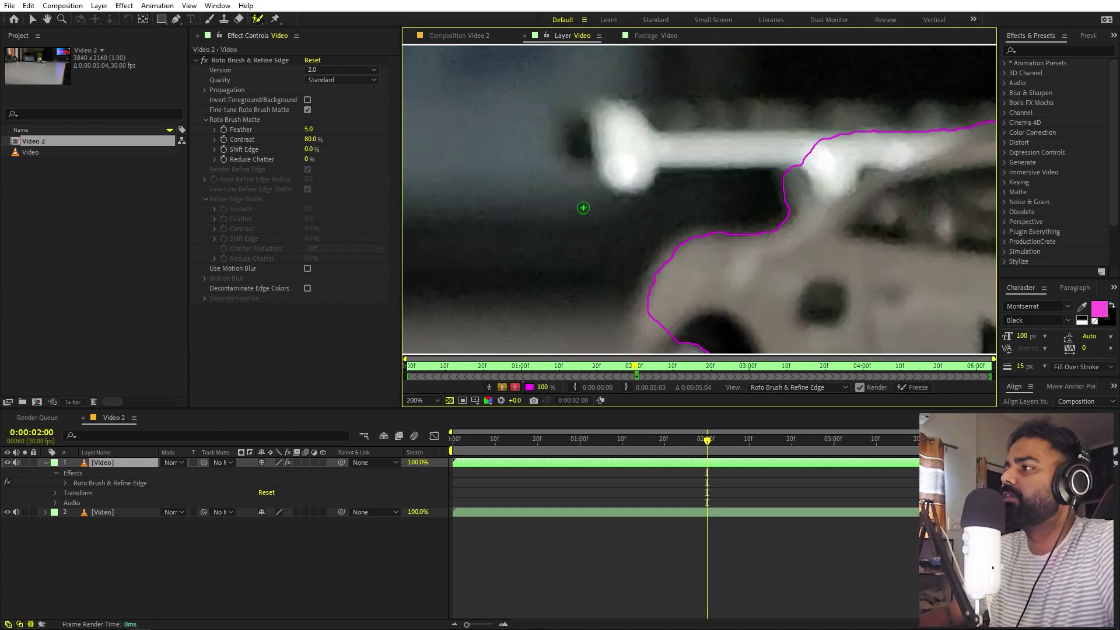
- Paint the rear spoiler's wing and end plate back into the Roto Brush selection of the car
{"action": "mouse_move", "coordinate": [834, 147]}
{"action": "left_mouse_down"}
{"action": "mouse_move", "coordinate": [654, 150]}
{"action": "mouse_move", "coordinate": [652, 115]}
{"action": "mouse_move", "coordinate": [849, 117]}
{"action": "left_mouse_up"}
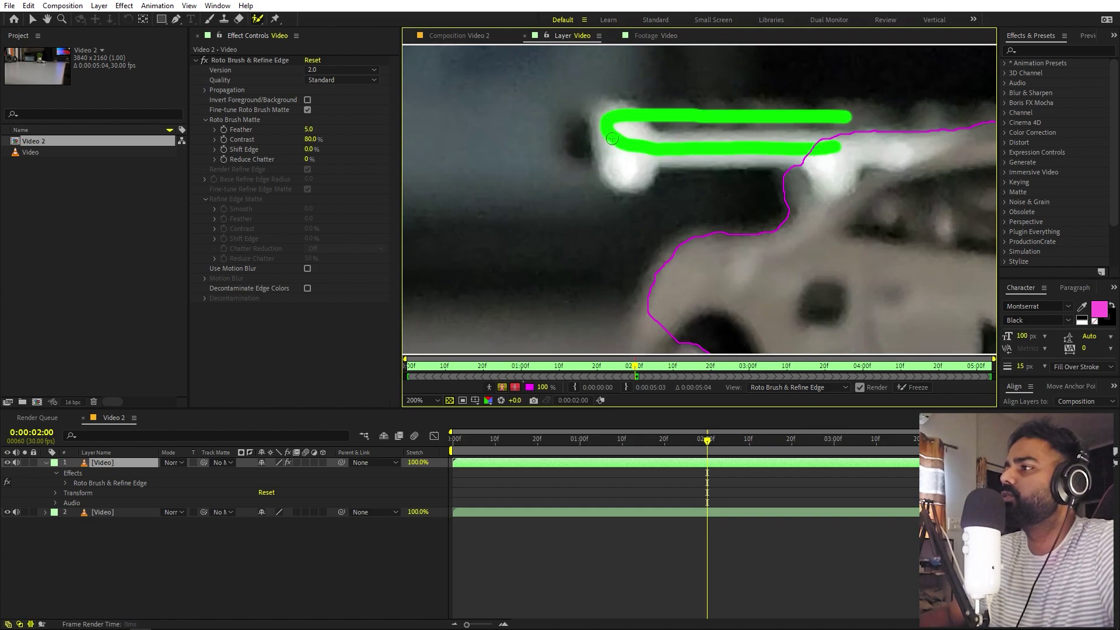
{"action": "mouse_move", "coordinate": [605, 133]}
{"action": "left_mouse_down"}
{"action": "mouse_move", "coordinate": [590, 135]}
{"action": "mouse_move", "coordinate": [780, 130]}
{"action": "left_mouse_up"}
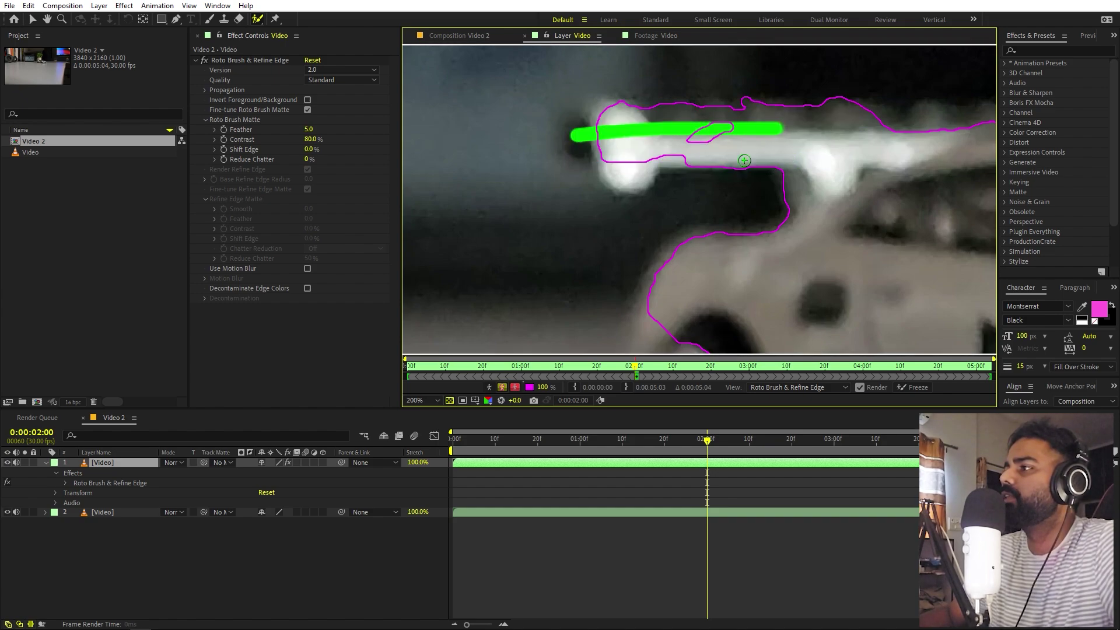
{"action": "mouse_move", "coordinate": [706, 144]}
{"action": "left_mouse_down"}
{"action": "mouse_move", "coordinate": [651, 149]}
{"action": "mouse_move", "coordinate": [766, 144]}
{"action": "left_mouse_up"}
{"action": "mouse_move", "coordinate": [592, 148]}
{"action": "left_mouse_down"}
{"action": "mouse_move", "coordinate": [637, 190]}
{"action": "mouse_move", "coordinate": [657, 148]}
{"action": "left_mouse_up"}
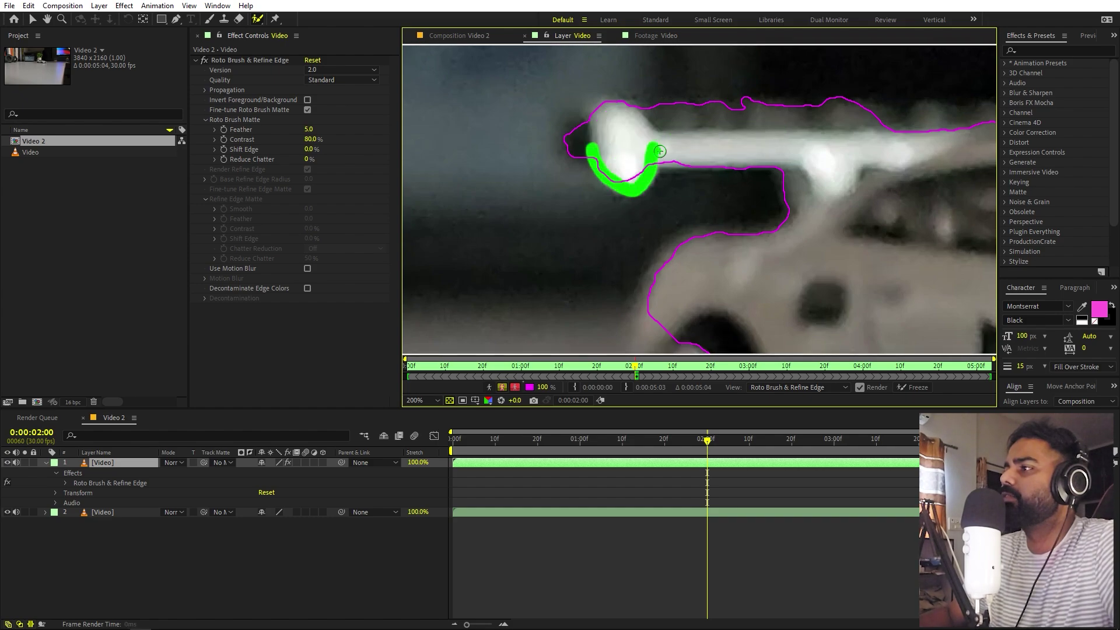
{"action": "scroll", "coordinate": [622, 129], "scroll_direction": "down", "scroll_amount": 1}
{"action": "left_click_drag", "start_coordinate": [765, 344], "coordinate": [654, 233]}
{"action": "scroll", "coordinate": [655, 232], "scroll_direction": "down", "scroll_amount": 2}
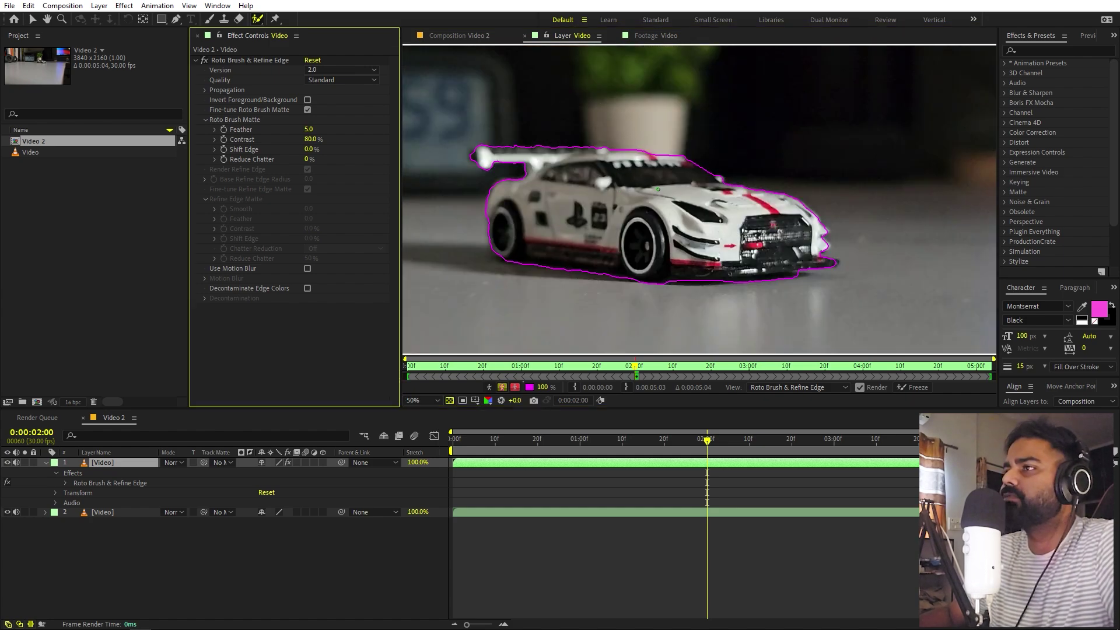
- Set the Roto Brush quality to Best and propagate the car's selection forward to 0:00:02:15
{"action": "left_click", "coordinate": [269, 59]}
{"action": "left_click", "coordinate": [342, 80]}
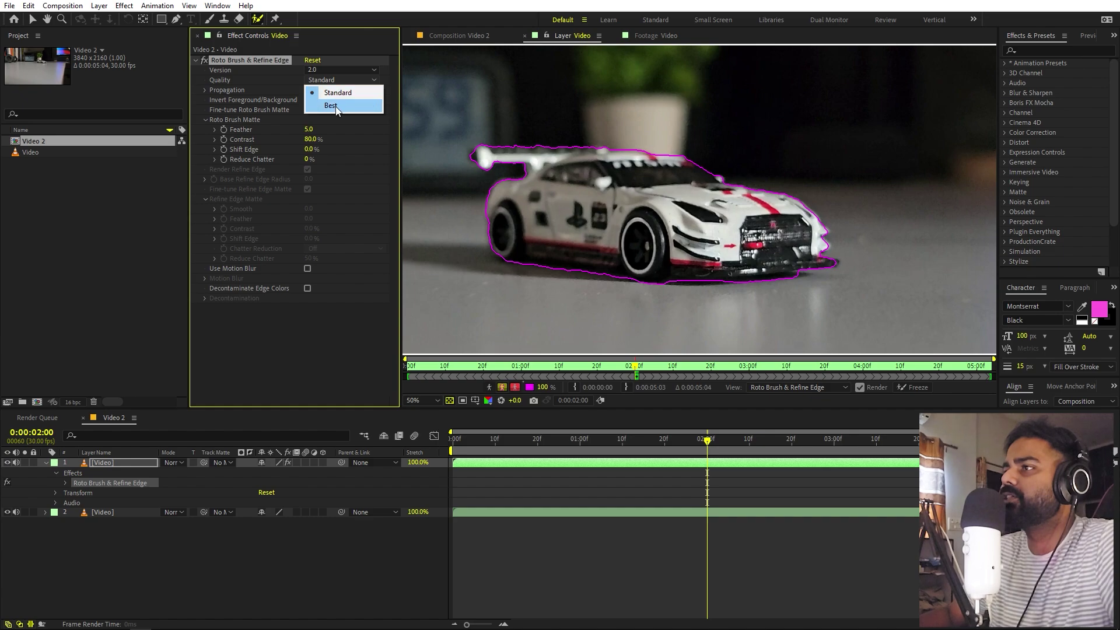
{"action": "left_click", "coordinate": [335, 105]}
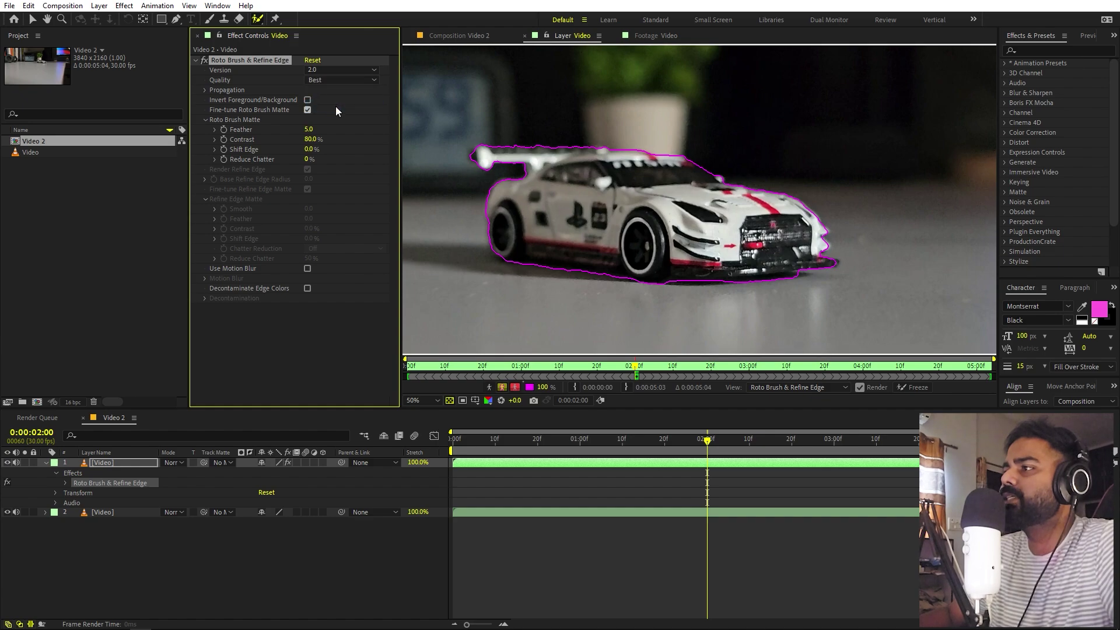
{"action": "left_click", "coordinate": [649, 366]}
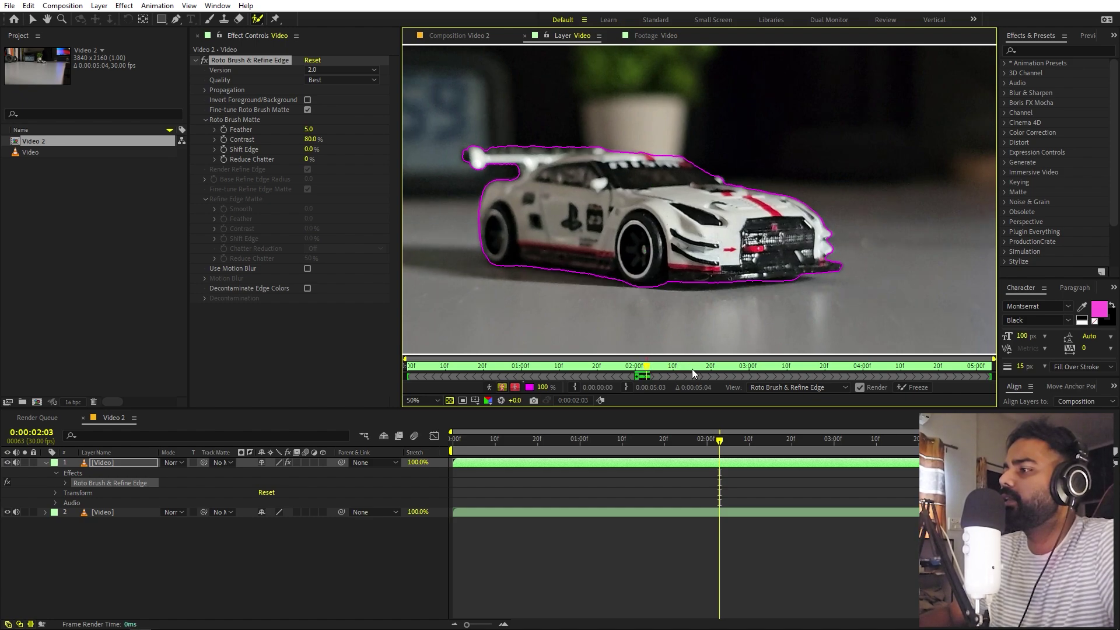
{"action": "left_click", "coordinate": [693, 367]}
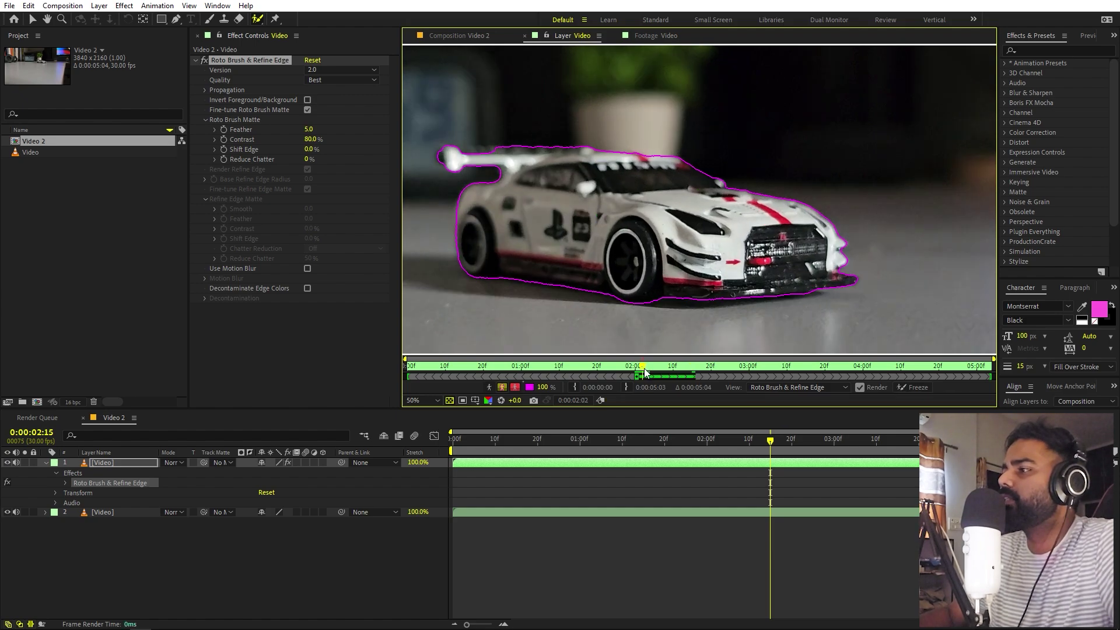
- Trim the start of the Roto Brush span to 0:00:02:00, freeze the propagation and review the outline across frames
{"action": "mouse_move", "coordinate": [644, 368]}
{"action": "left_mouse_down"}
{"action": "mouse_move", "coordinate": [676, 371]}
{"action": "mouse_move", "coordinate": [645, 374]}
{"action": "left_mouse_up"}
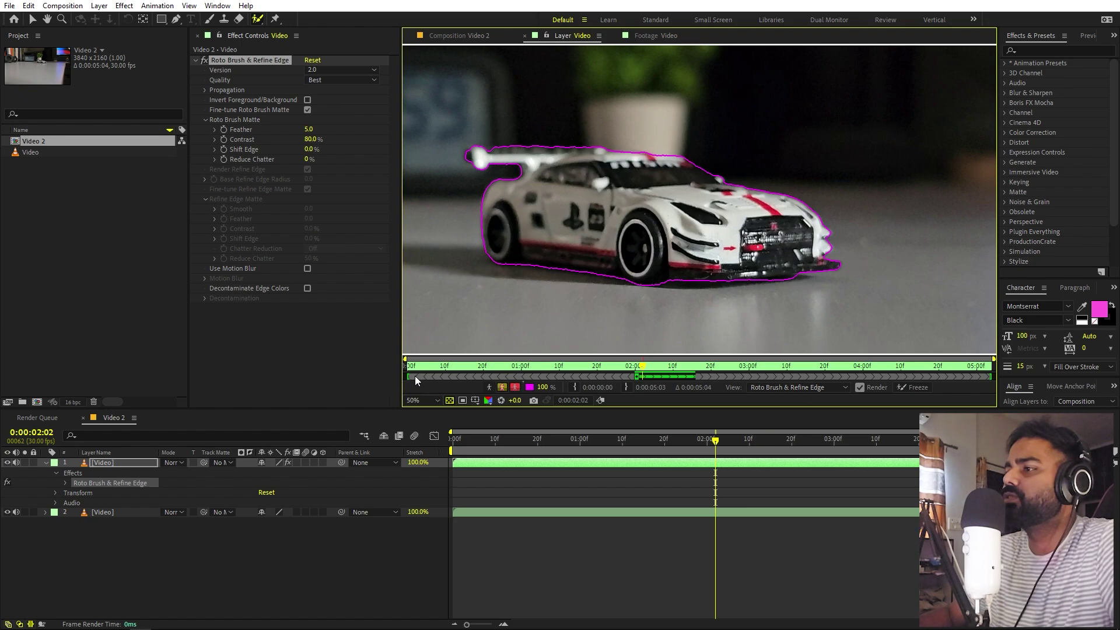
{"action": "left_click_drag", "start_coordinate": [407, 376], "coordinate": [630, 387]}
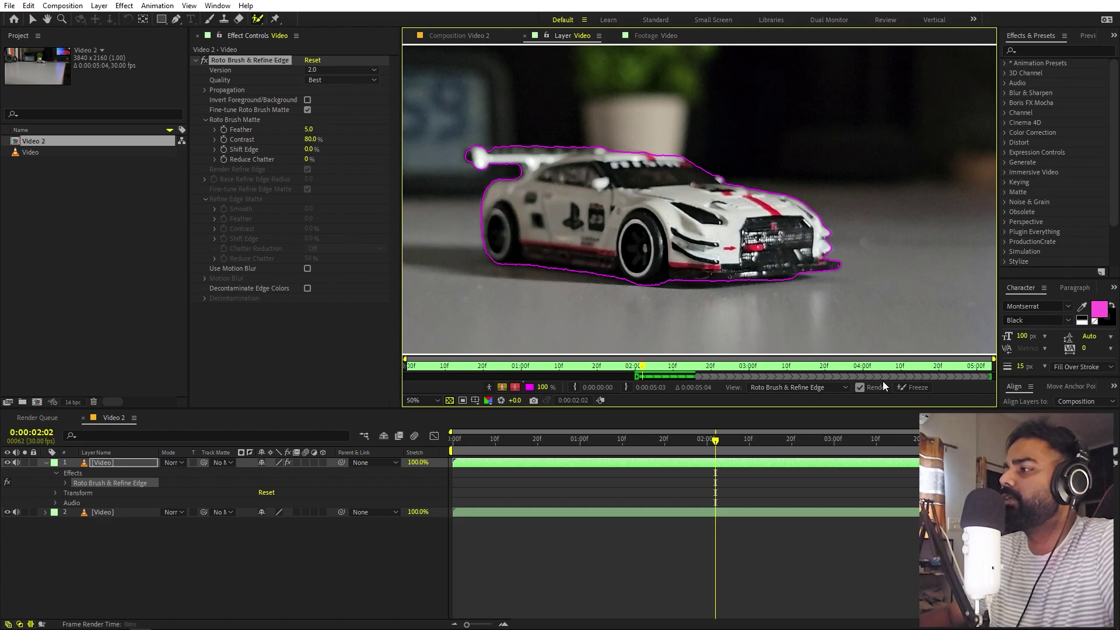
{"action": "left_click", "coordinate": [905, 387]}
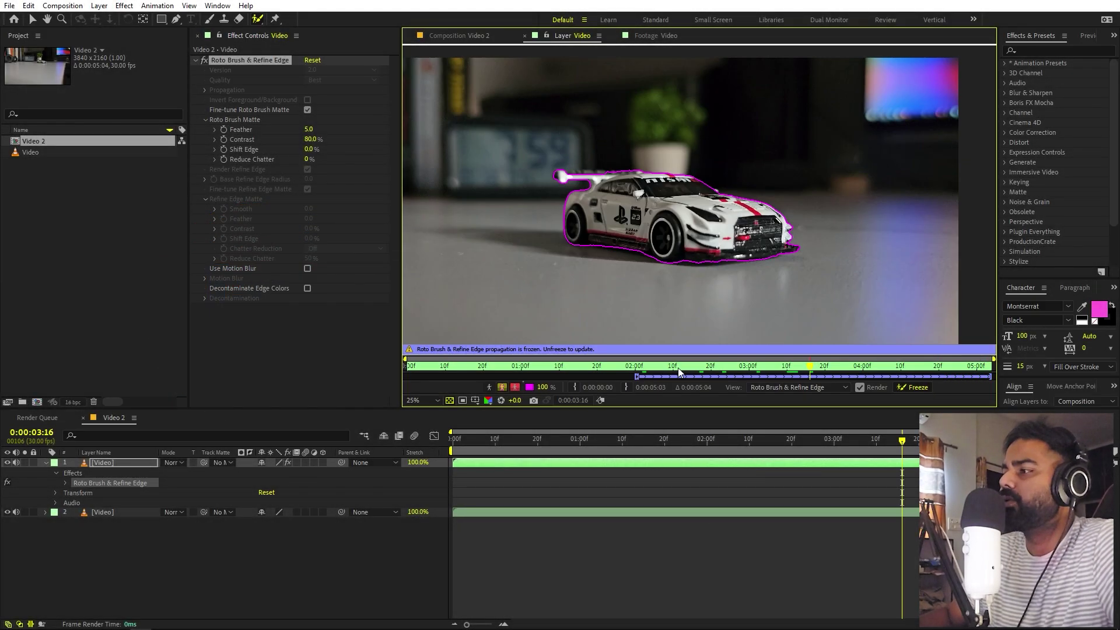
{"action": "left_click_drag", "start_coordinate": [678, 367], "coordinate": [780, 373]}
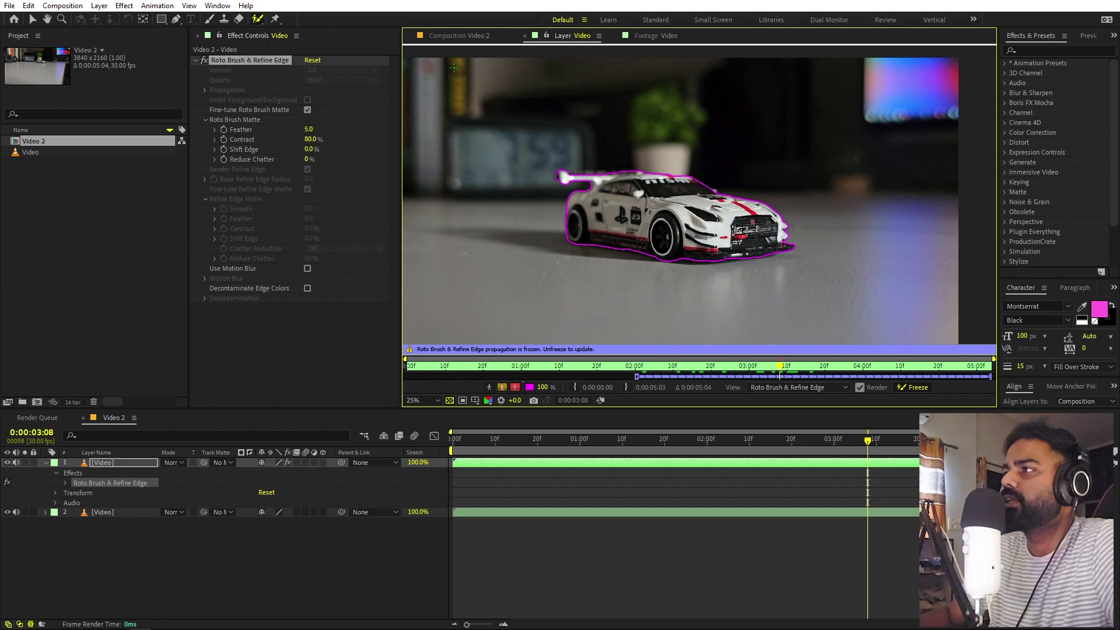
- Return to the composition, hide the lower Video layer and turn off the transparency grid to check the cut-out car
{"action": "left_click", "coordinate": [459, 35]}
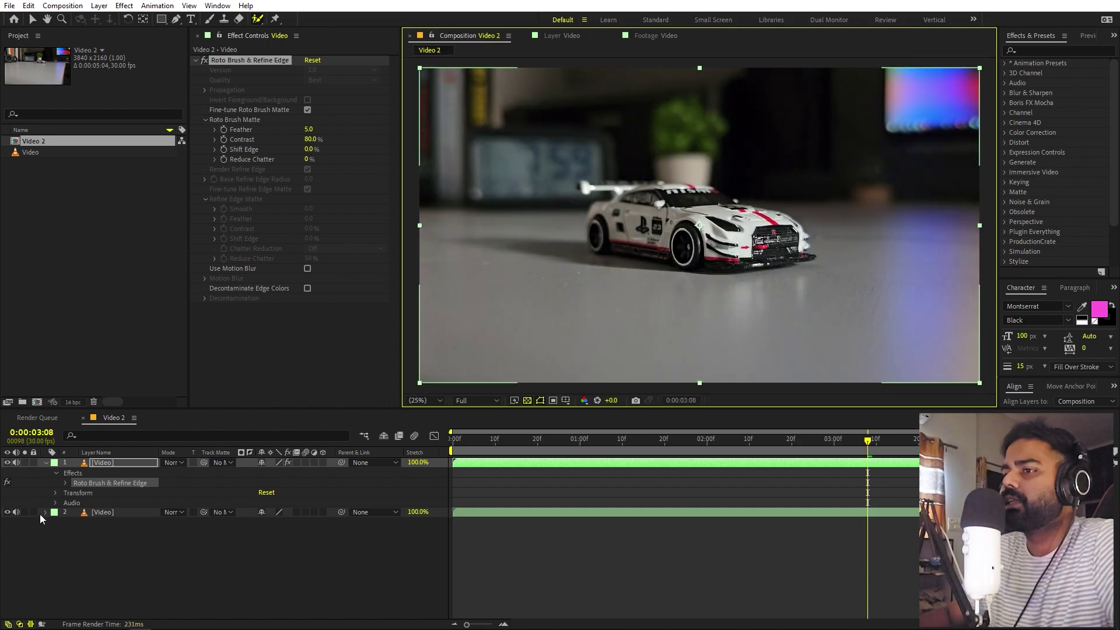
{"action": "left_click", "coordinate": [7, 512]}
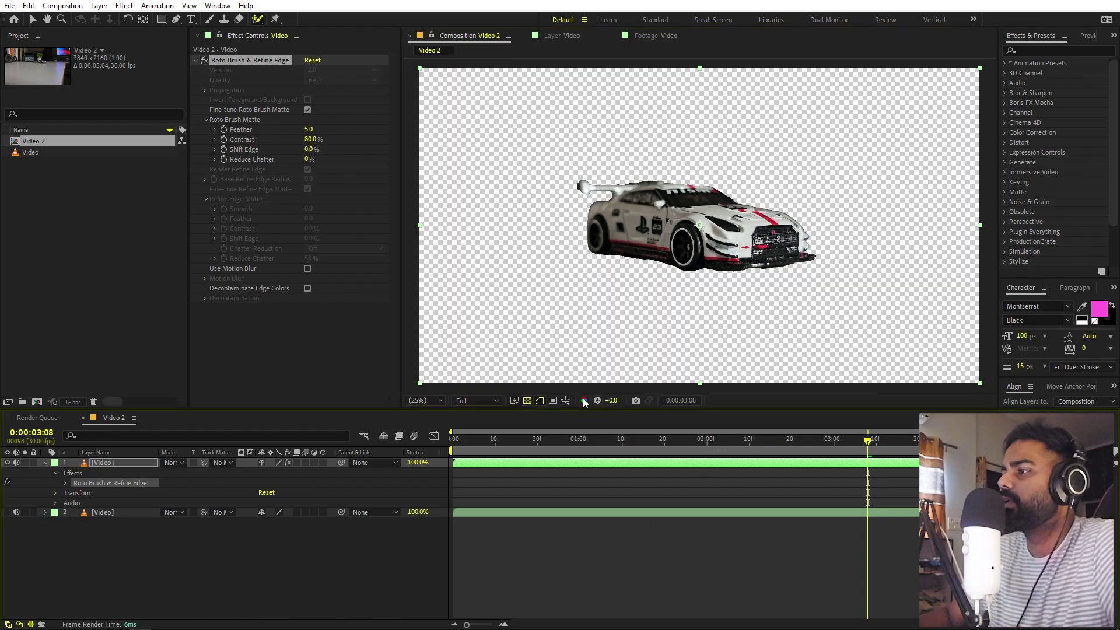
{"action": "left_click", "coordinate": [527, 400]}
{"action": "left_click_drag", "start_coordinate": [799, 442], "coordinate": [839, 460]}
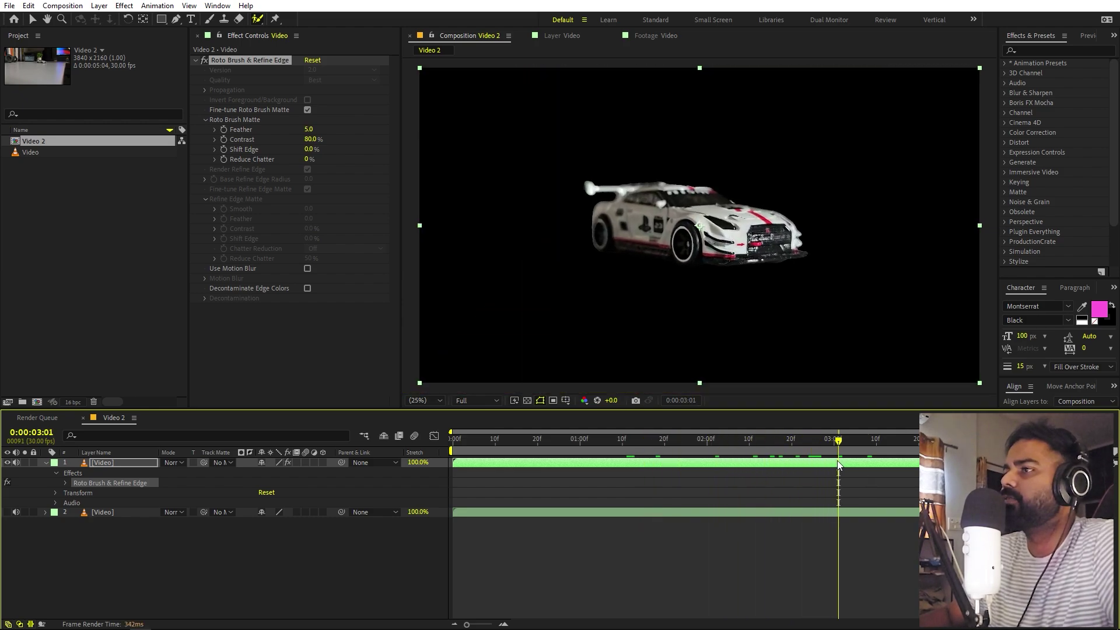
- Set the Roto Brush matte's feather to 10
{"action": "left_click", "coordinate": [310, 129]}
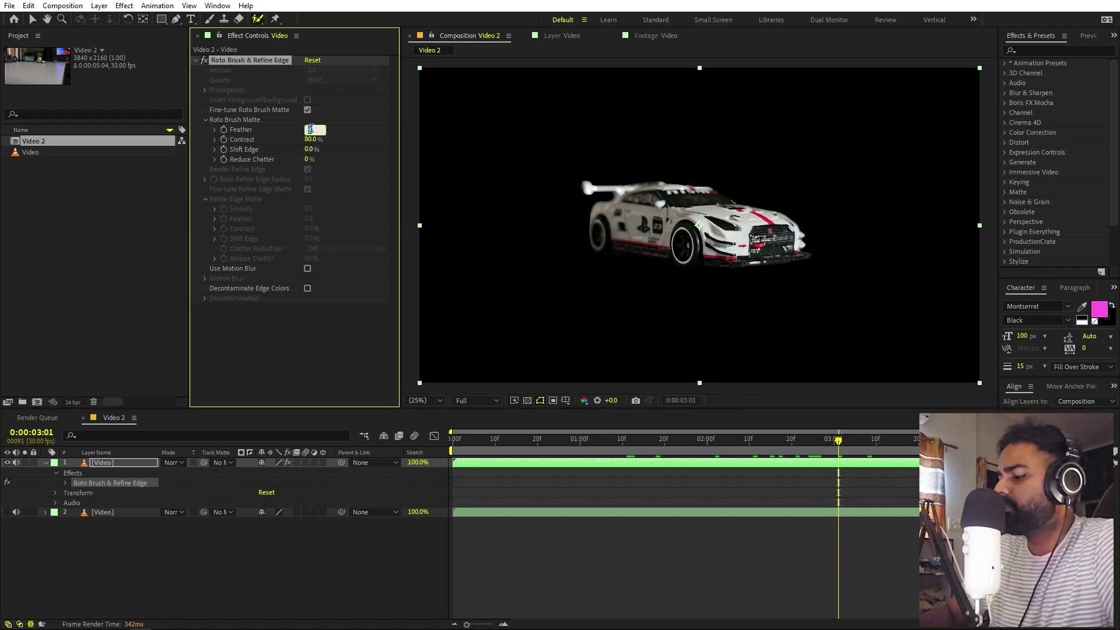
{"action": "type", "text": "10"}
{"action": "key", "text": "Return"}
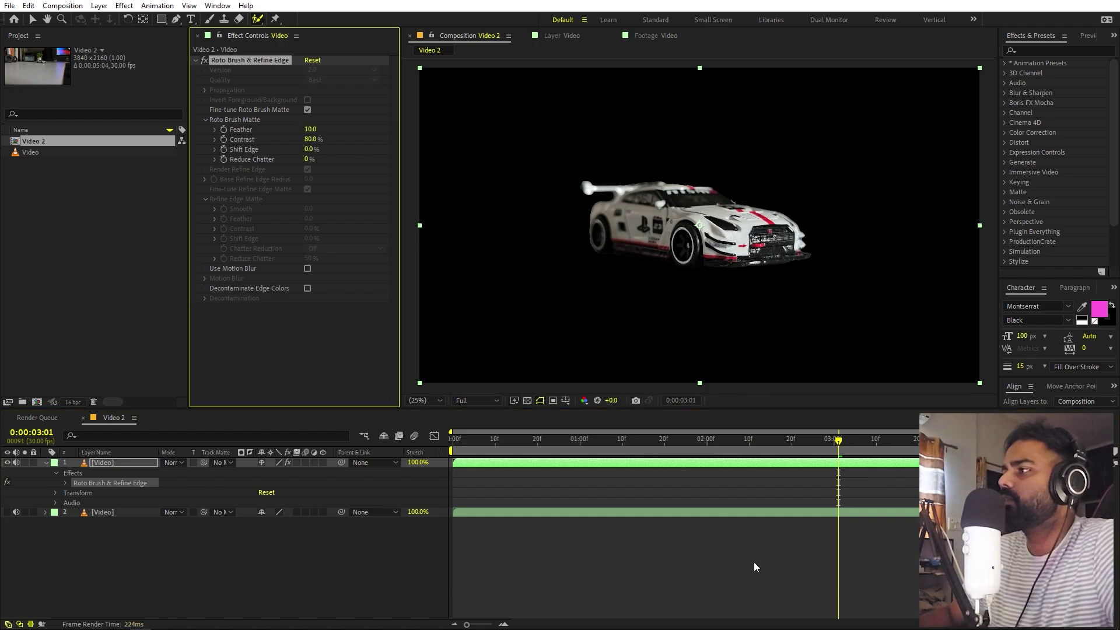
- Turn the lower Video layer's visibility back on and switch to the Selection tool
{"action": "left_click", "coordinate": [824, 568]}
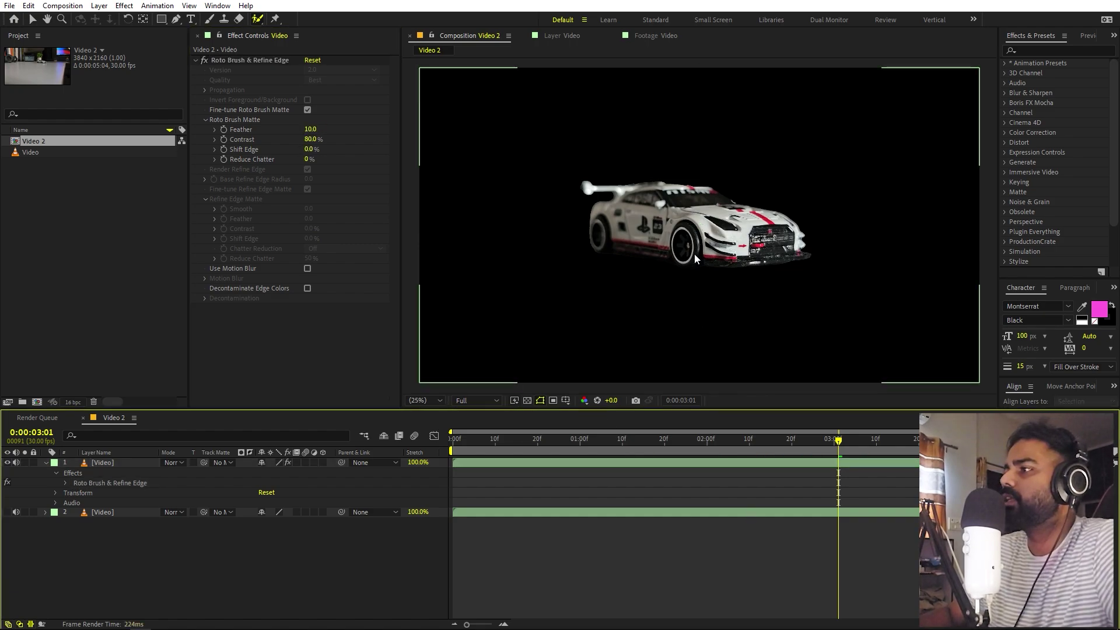
{"action": "left_click", "coordinate": [7, 513]}
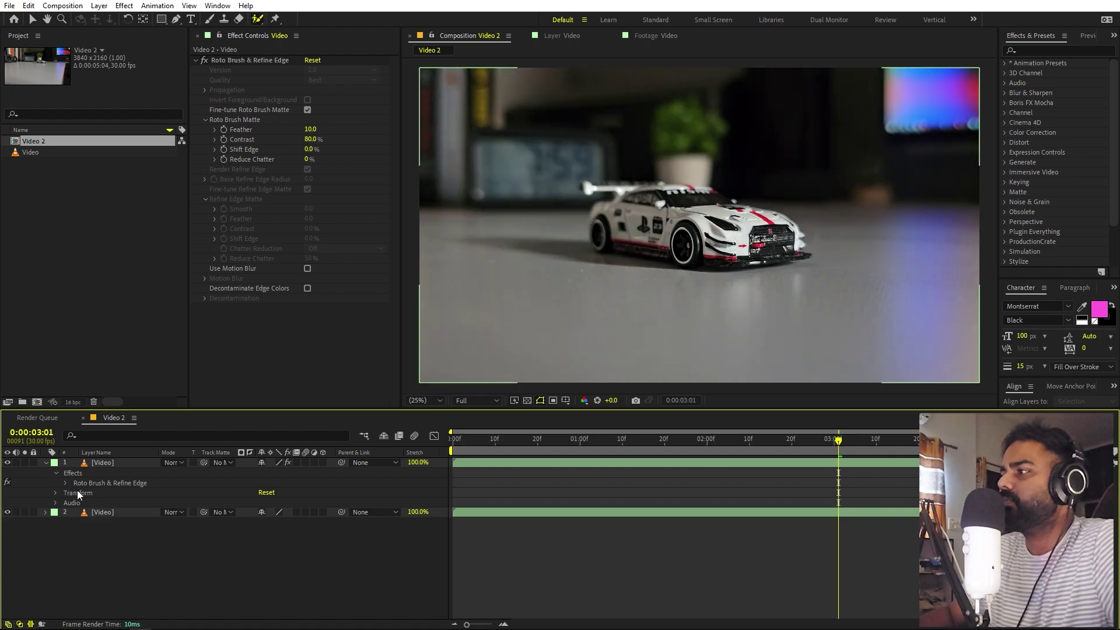
{"action": "key", "text": "v"}
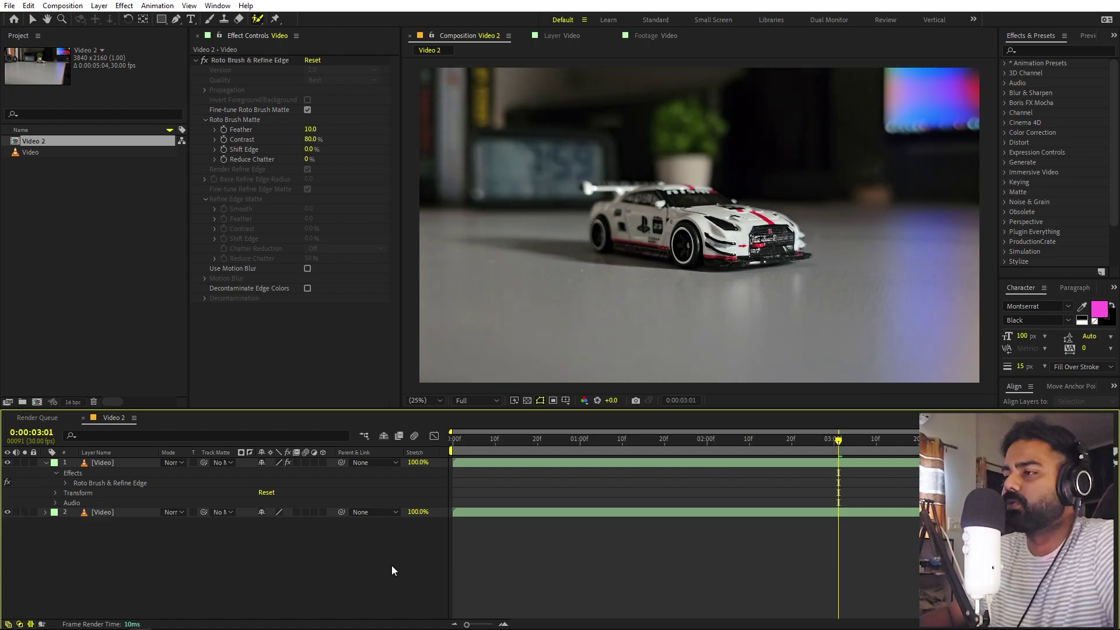
- Trim the start of the upper Video layer to 0:00:02:00 and collapse its properties
{"action": "left_click", "coordinate": [103, 466]}
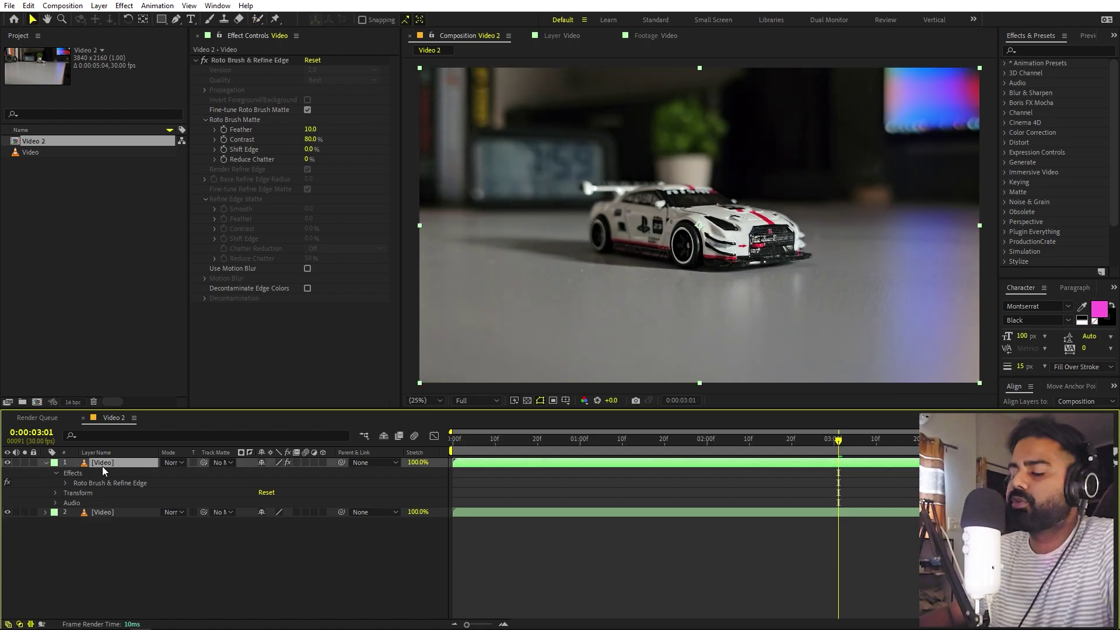
{"action": "key", "text": "u"}
{"action": "key", "text": "u"}
{"action": "left_click", "coordinate": [712, 446]}
{"action": "left_click_drag", "start_coordinate": [452, 462], "coordinate": [702, 473]}
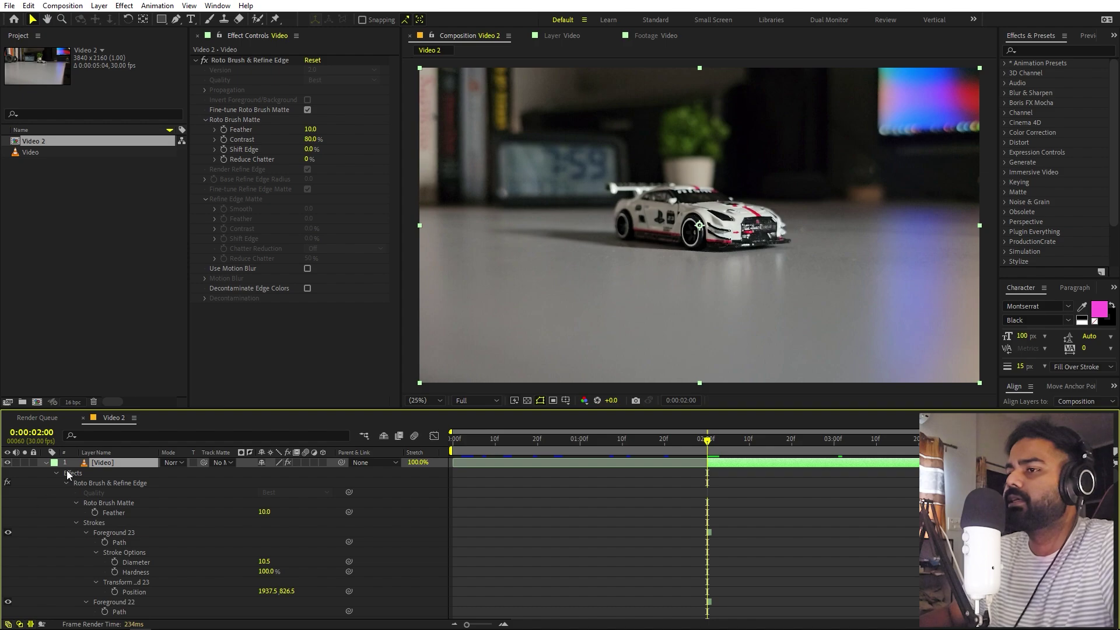
{"action": "left_click", "coordinate": [46, 463]}
{"action": "left_click", "coordinate": [191, 539]}
- Move the upper Video layer's anchor point to the lower front corner of the car with the Pan Behind tool
{"action": "left_click", "coordinate": [142, 20]}
{"action": "scroll", "coordinate": [746, 207], "scroll_direction": "down", "scroll_amount": 1}
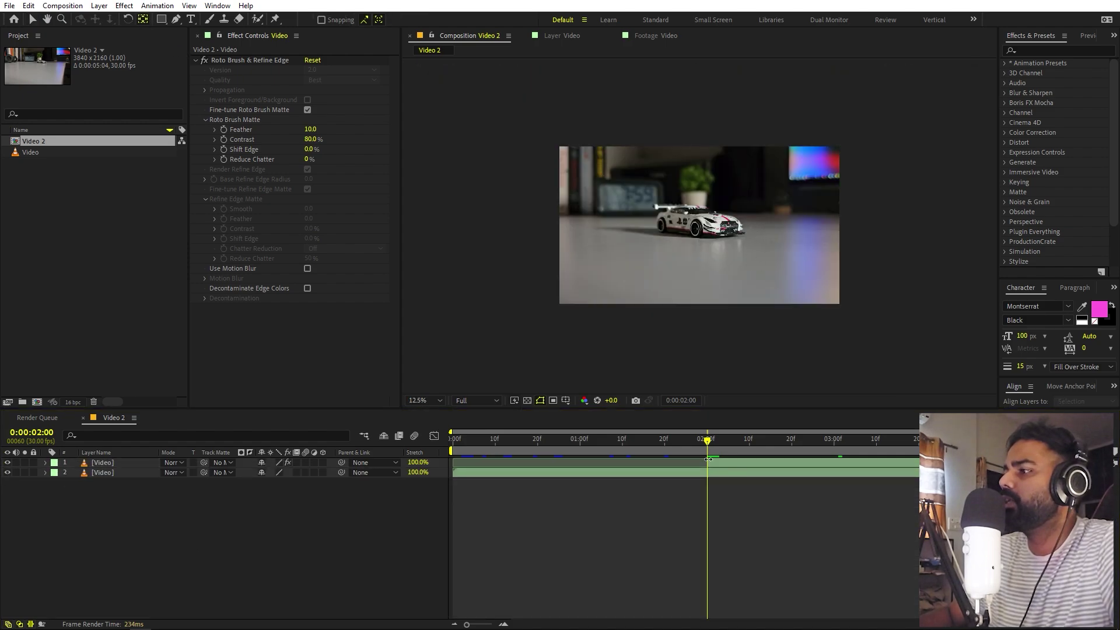
{"action": "left_click", "coordinate": [720, 463]}
{"action": "key", "text": "period"}
{"action": "key", "text": "period"}
{"action": "key", "text": "period"}
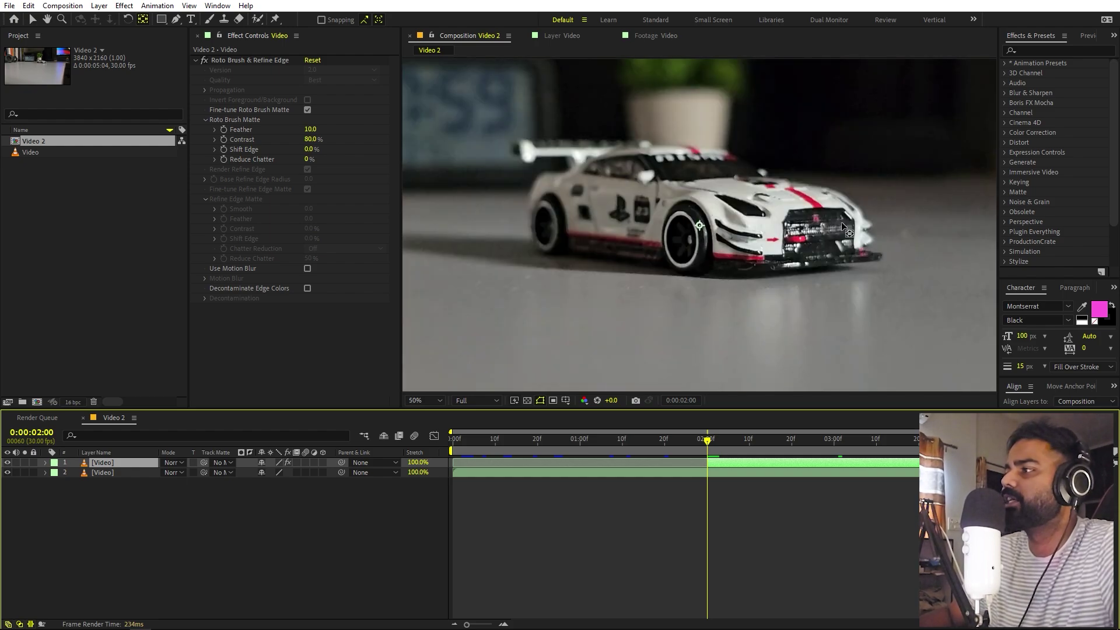
{"action": "left_click", "coordinate": [744, 233]}
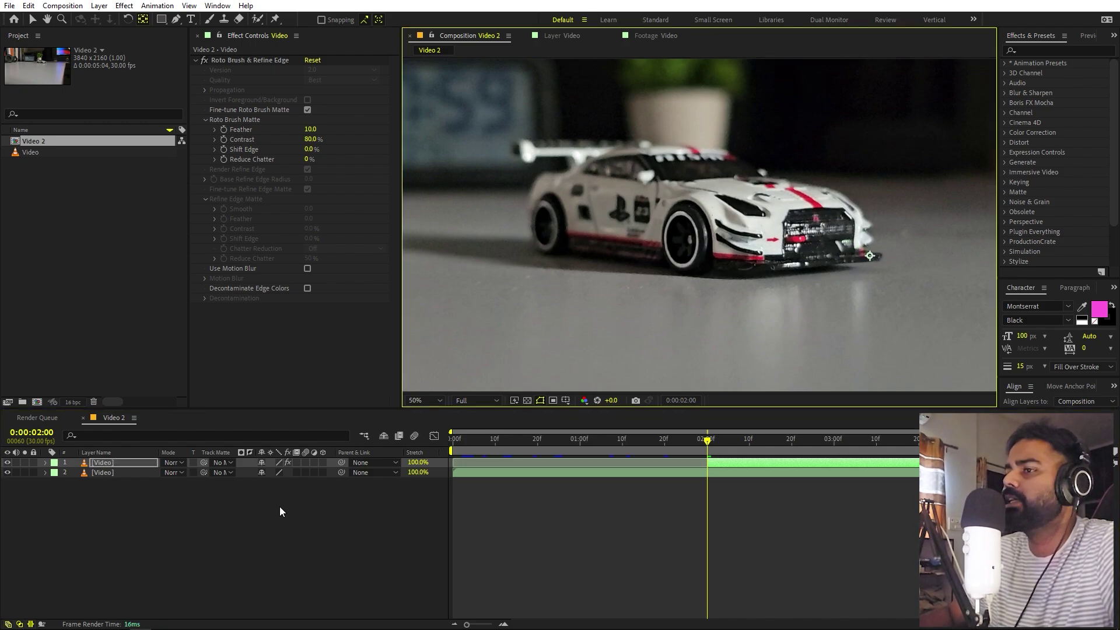
- Test the upper Video layer's rotation, undo the test, and set a 0° rotation keyframe at 0:00:02:00
{"action": "left_click", "coordinate": [135, 463]}
{"action": "key", "text": "r"}
{"action": "left_click_drag", "start_coordinate": [277, 477], "coordinate": [308, 477]}
{"action": "key", "text": "ctrl+z"}
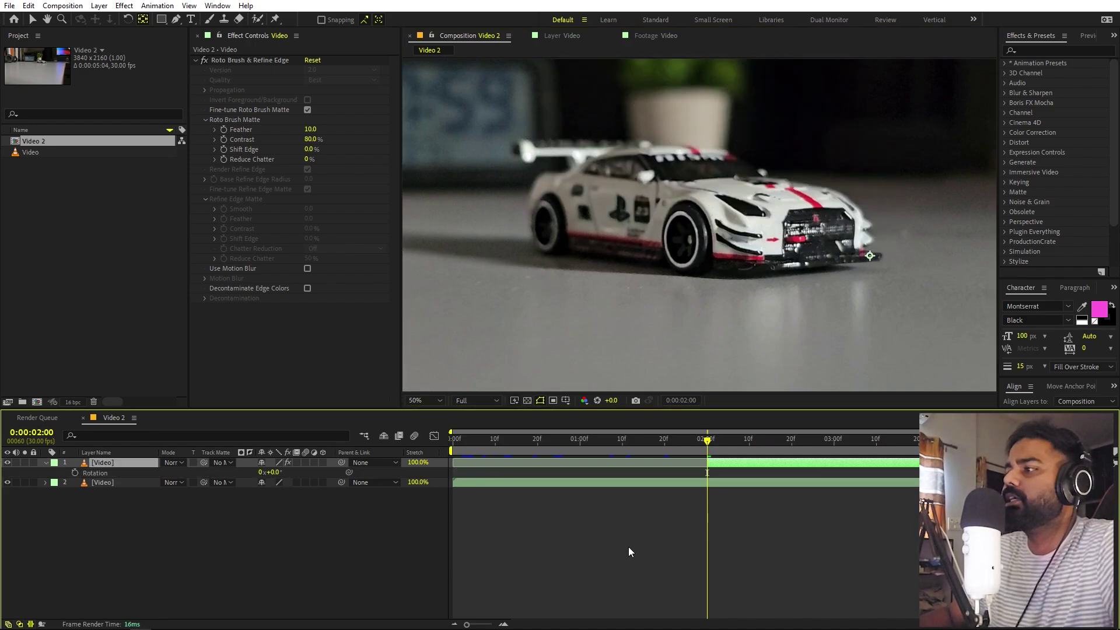
{"action": "left_click", "coordinate": [74, 474]}
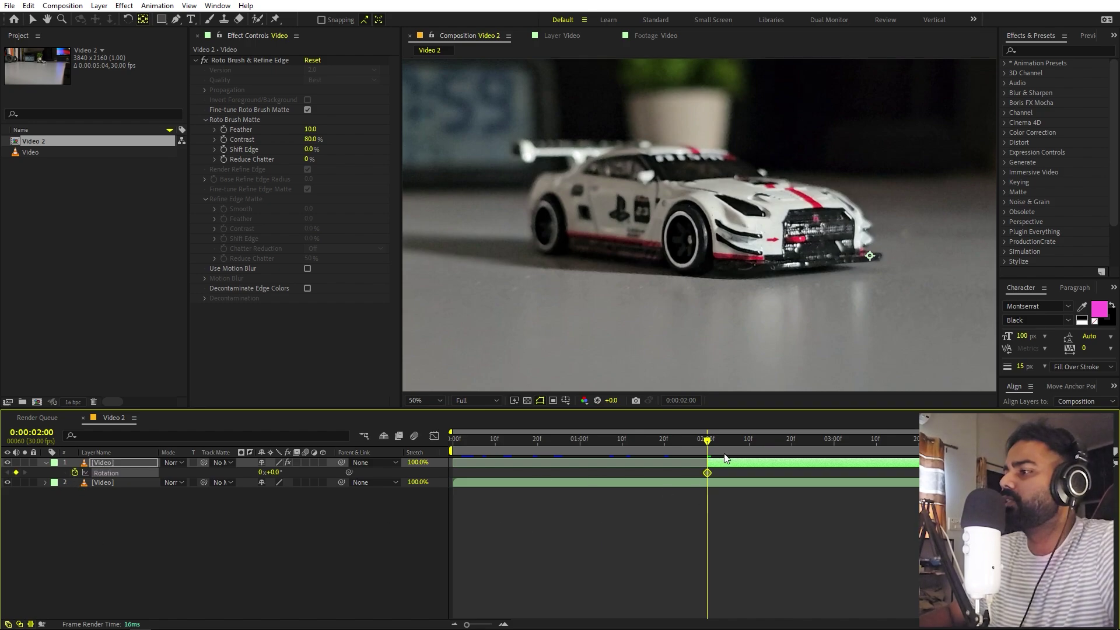
- Keyframe the upper Video layer's rotation at 5° at 0:00:03:00
{"action": "key", "text": "v"}
{"action": "left_click_drag", "start_coordinate": [719, 441], "coordinate": [834, 455]}
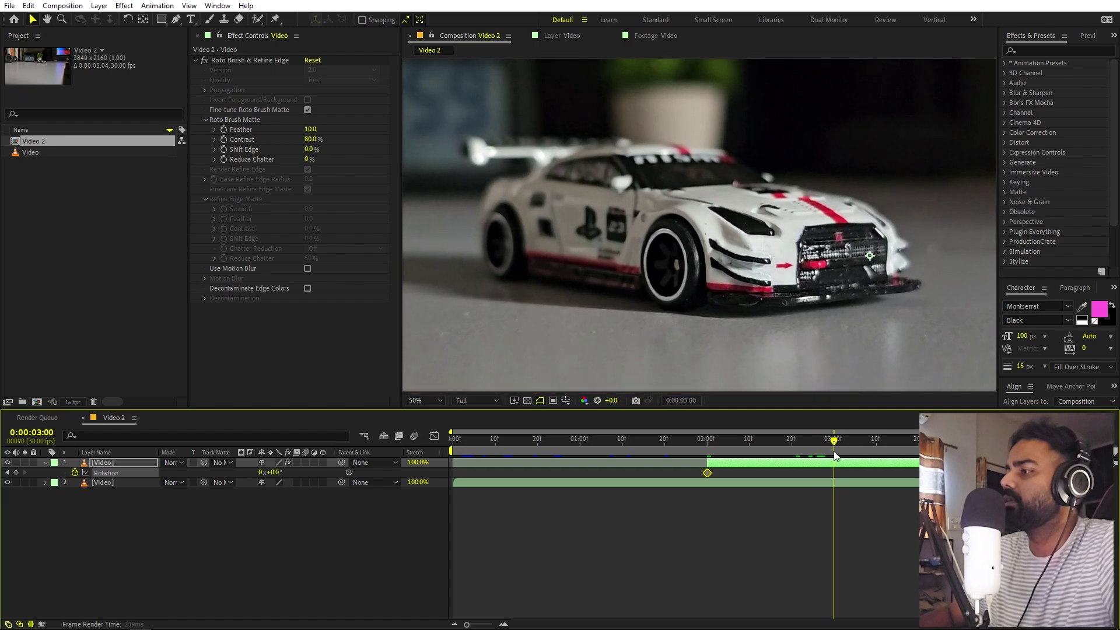
{"action": "left_click_drag", "start_coordinate": [276, 473], "coordinate": [278, 474]}
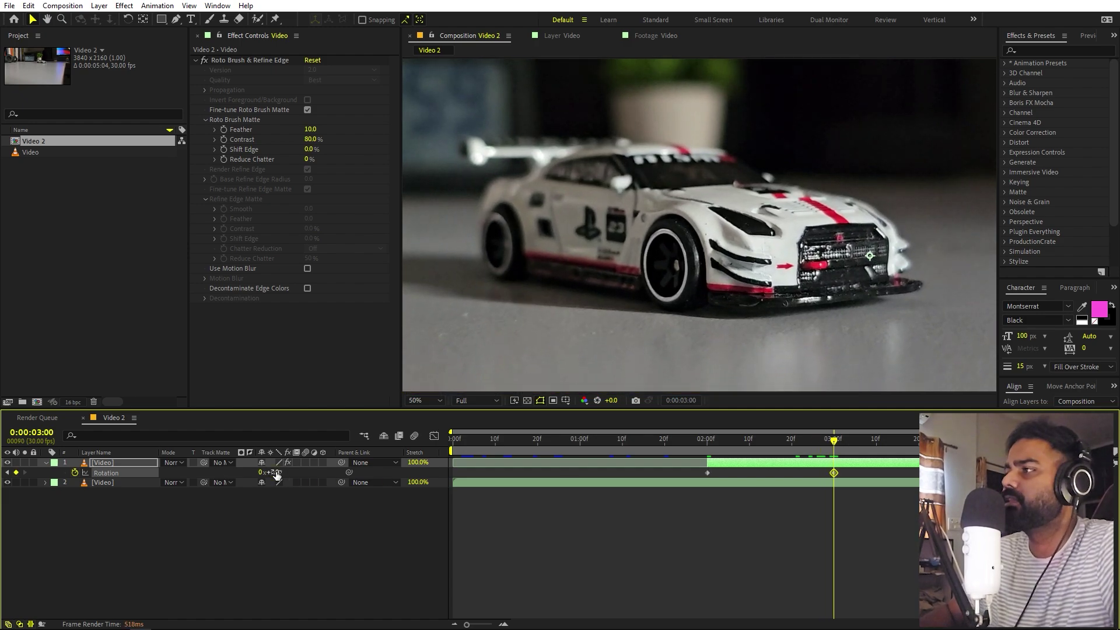
{"action": "left_click", "coordinate": [274, 472]}
{"action": "type", "text": "5"}
{"action": "key", "text": "Return"}
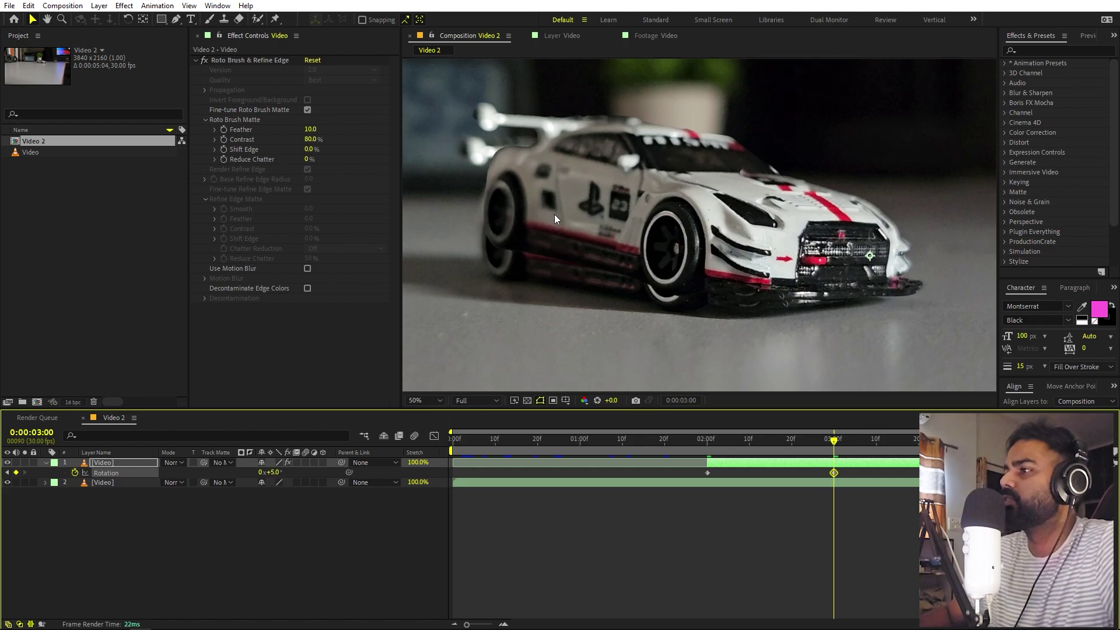
- Hold the 5° rotation with a keyframe at 0:00:04:00 and return it to 0° at 0:00:04:19
{"action": "scroll", "coordinate": [548, 219], "scroll_direction": "down", "scroll_amount": 2}
{"action": "left_click_drag", "start_coordinate": [835, 442], "coordinate": [962, 447]}
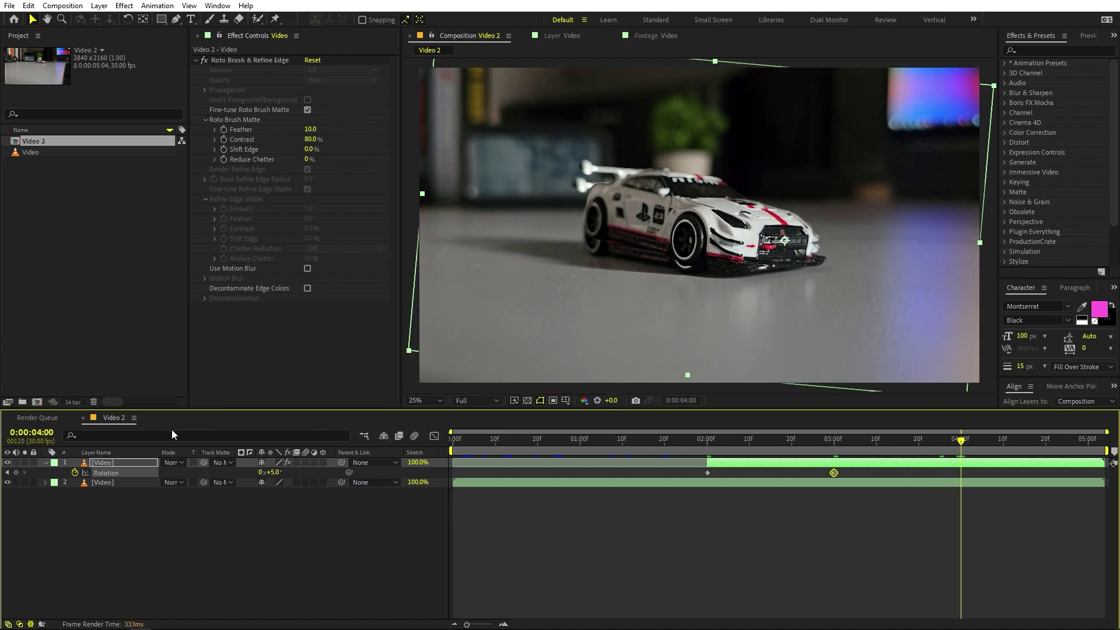
{"action": "left_click_drag", "start_coordinate": [970, 446], "coordinate": [1041, 446]}
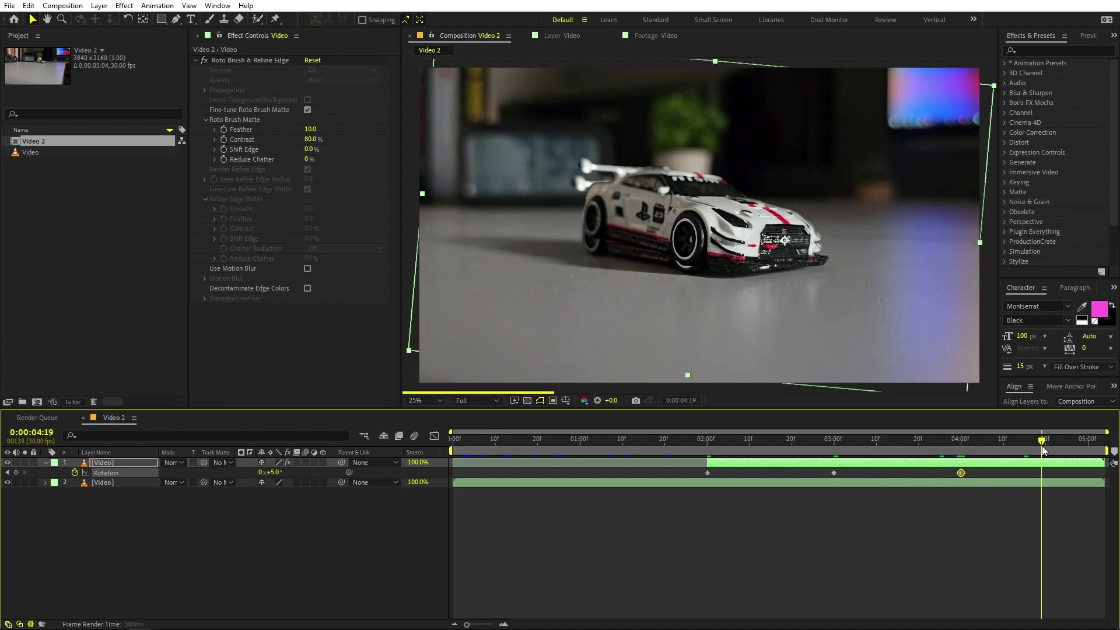
{"action": "left_click", "coordinate": [275, 478]}
{"action": "left_click", "coordinate": [275, 473]}
{"action": "type", "text": "0"}
{"action": "key", "text": "Return"}
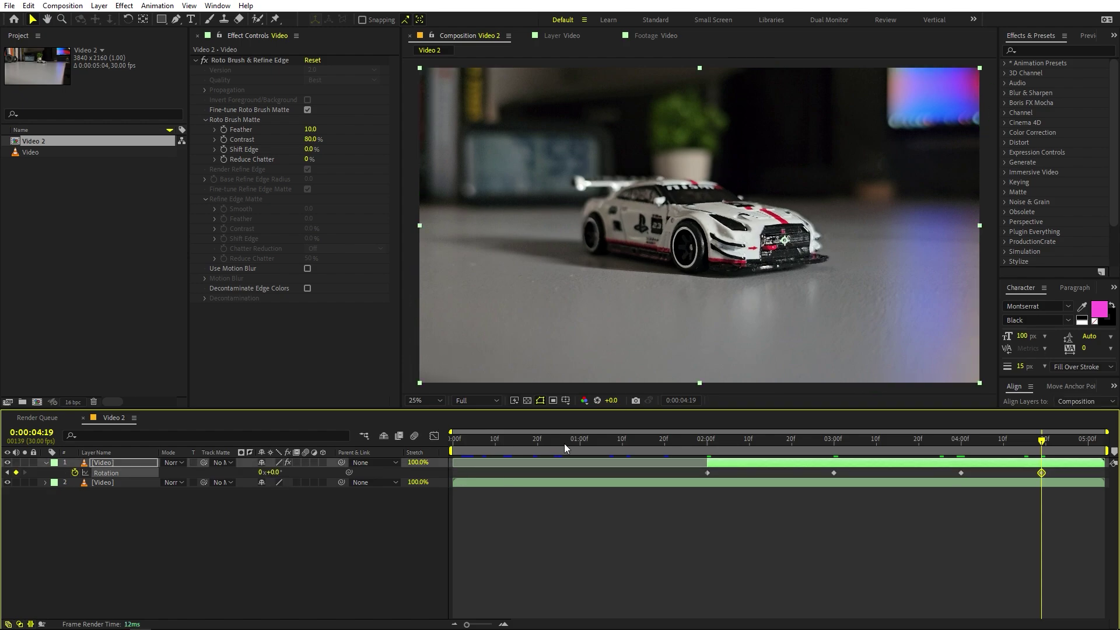
- Apply Easy Ease to the four rotation keyframes and shape the speed graph to peak early in the rise and late in the return
{"action": "left_click_drag", "start_coordinate": [692, 475], "coordinate": [1052, 472]}
{"action": "key", "text": "F9"}
{"action": "left_click", "coordinate": [434, 437]}
{"action": "left_click_drag", "start_coordinate": [892, 497], "coordinate": [757, 516]}
{"action": "left_click_drag", "start_coordinate": [948, 526], "coordinate": [1028, 546]}
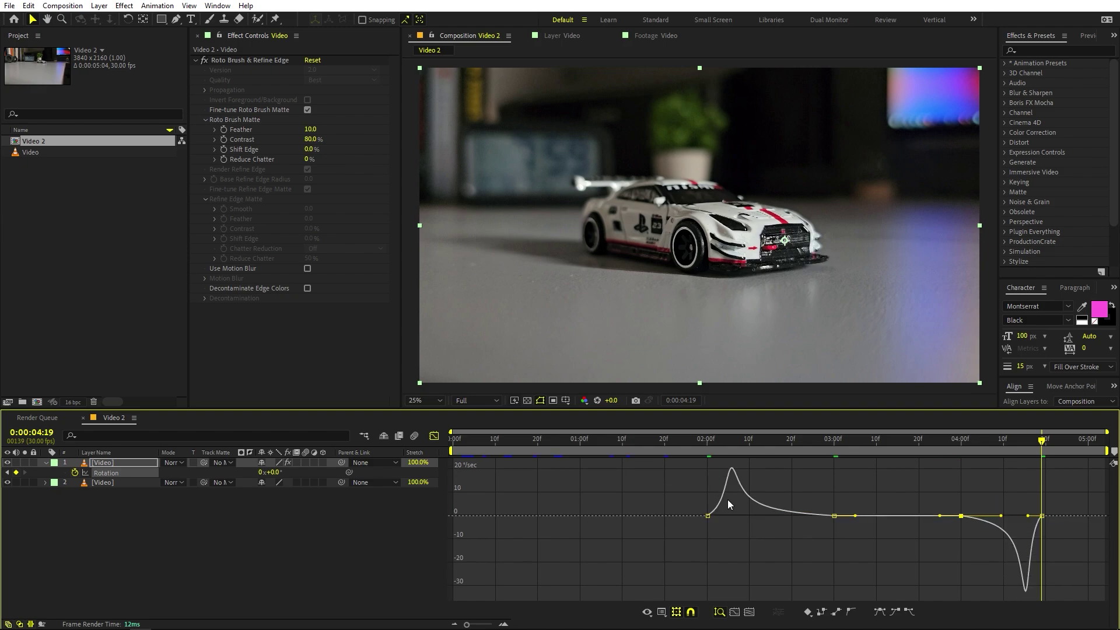
{"action": "left_click", "coordinate": [662, 612]}
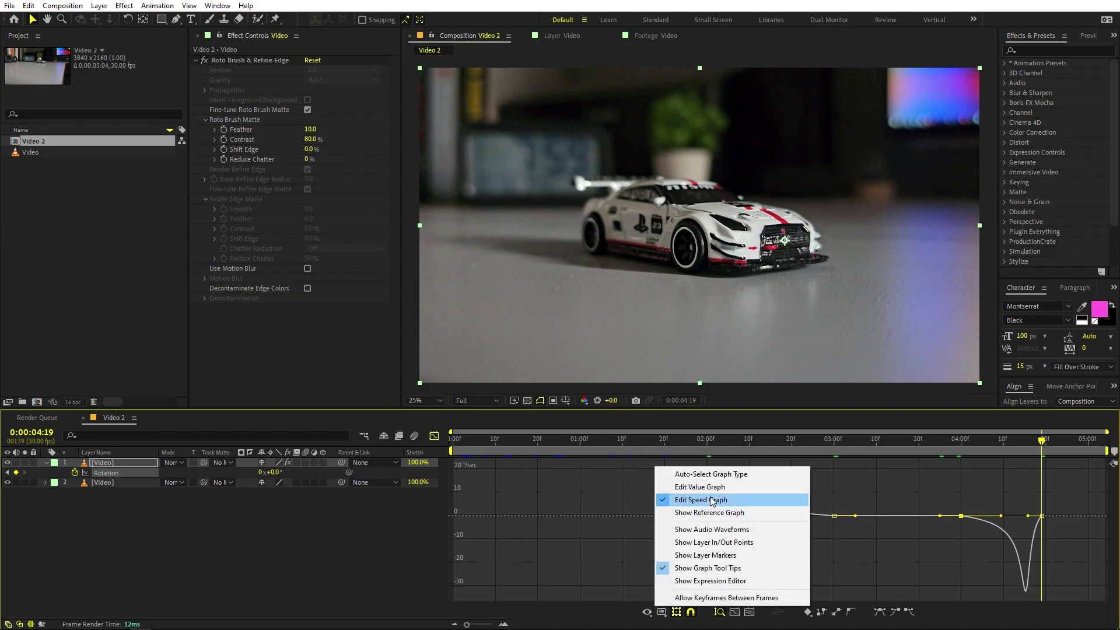
{"action": "left_click", "coordinate": [640, 516]}
- Leave the graph editor and preview the eased rotation animation
{"action": "left_click", "coordinate": [433, 437]}
{"action": "left_click_drag", "start_coordinate": [690, 442], "coordinate": [507, 461]}
{"action": "key", "text": "space"}
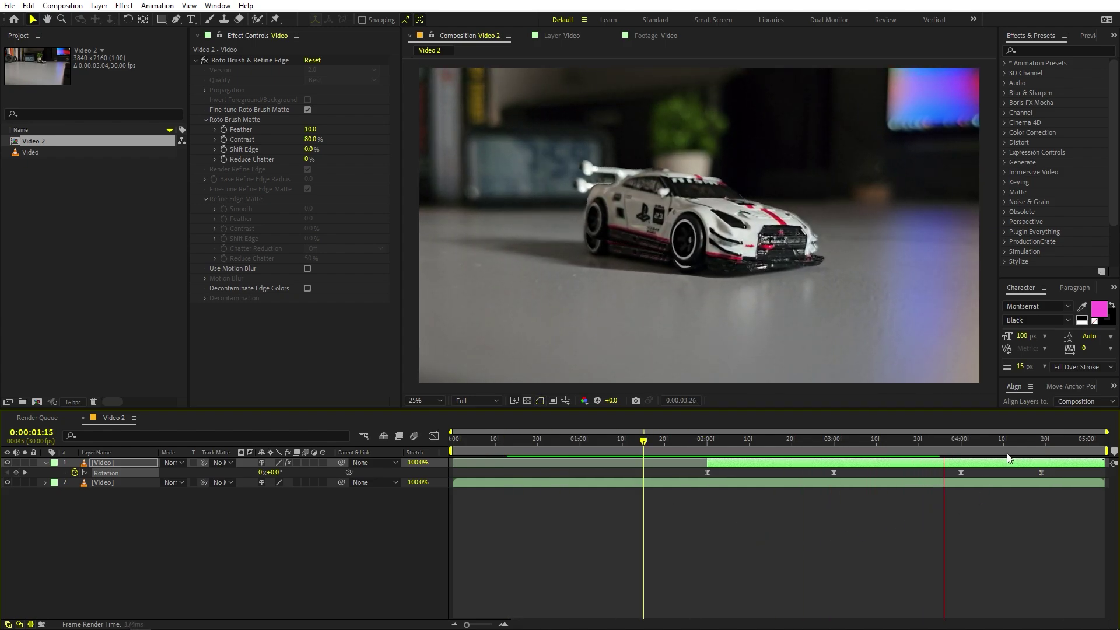
- Move the playhead to 0:00:03:00 and duplicate the rotating car layer five times
{"action": "left_click", "coordinate": [766, 444]}
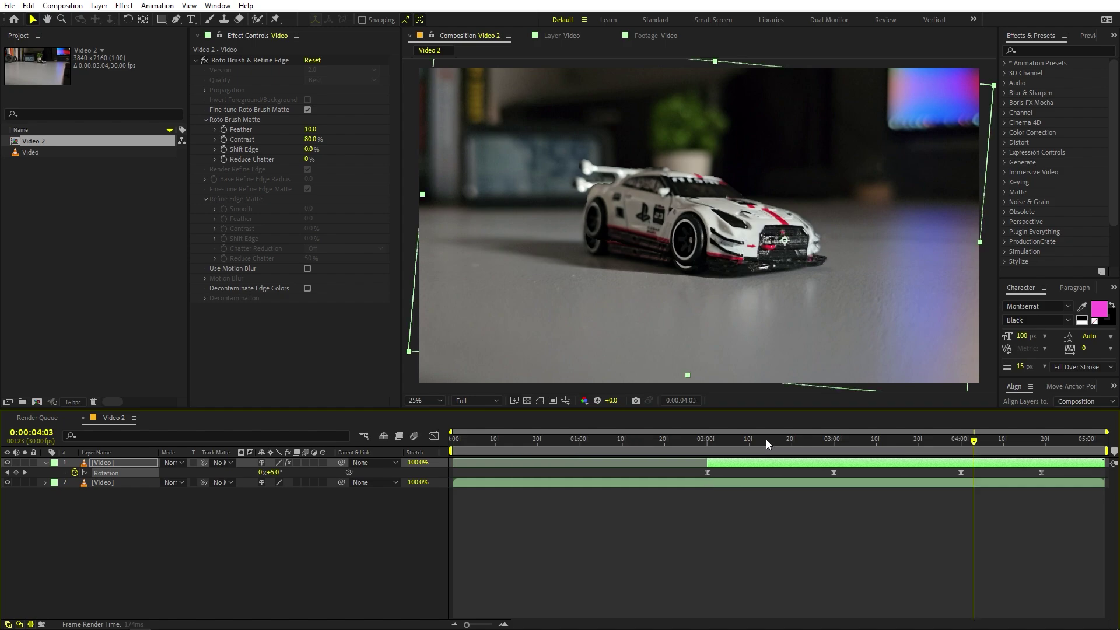
{"action": "left_click_drag", "start_coordinate": [766, 443], "coordinate": [834, 445]}
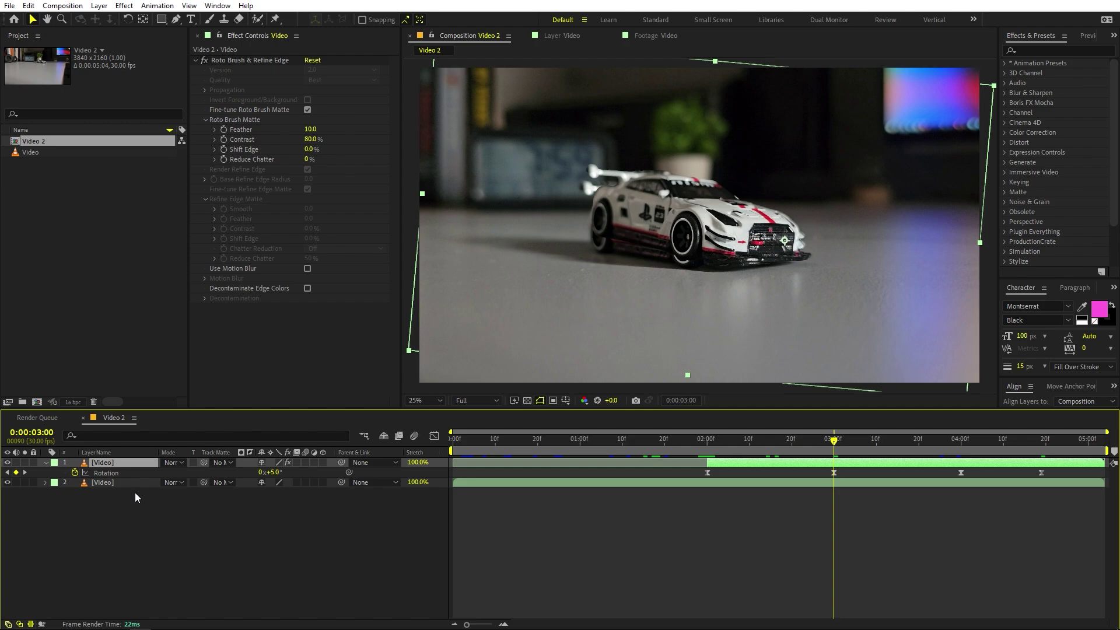
{"action": "key", "text": "ctrl+d"}
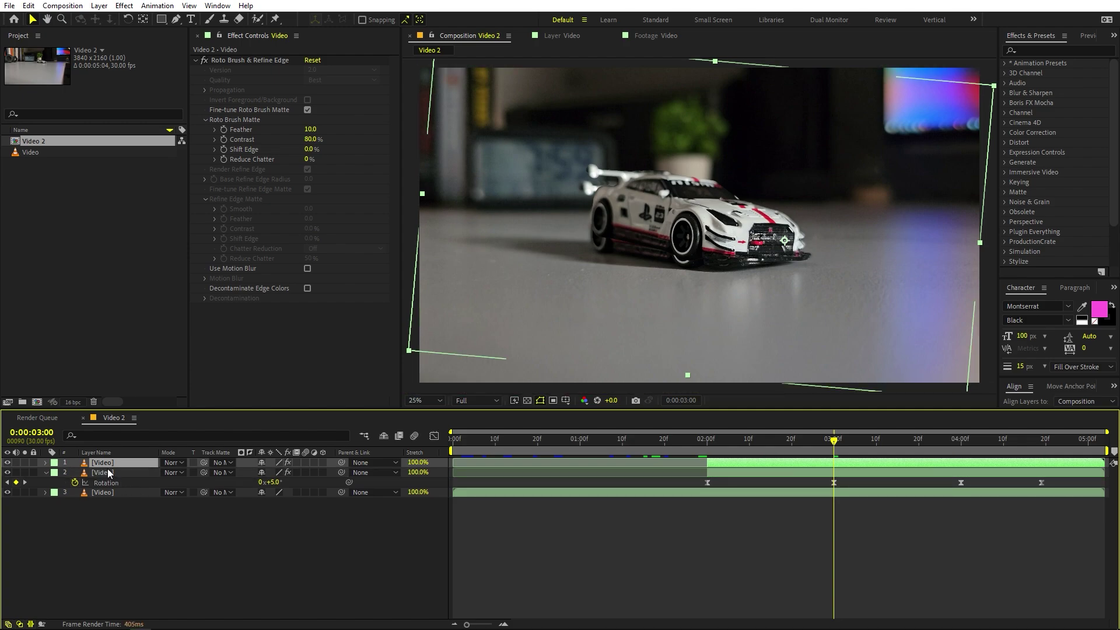
{"action": "key", "text": "ctrl+d"}
{"action": "key", "text": "ctrl+d"}
{"action": "key", "text": "ctrl+d"}
{"action": "key", "text": "ctrl+d"}
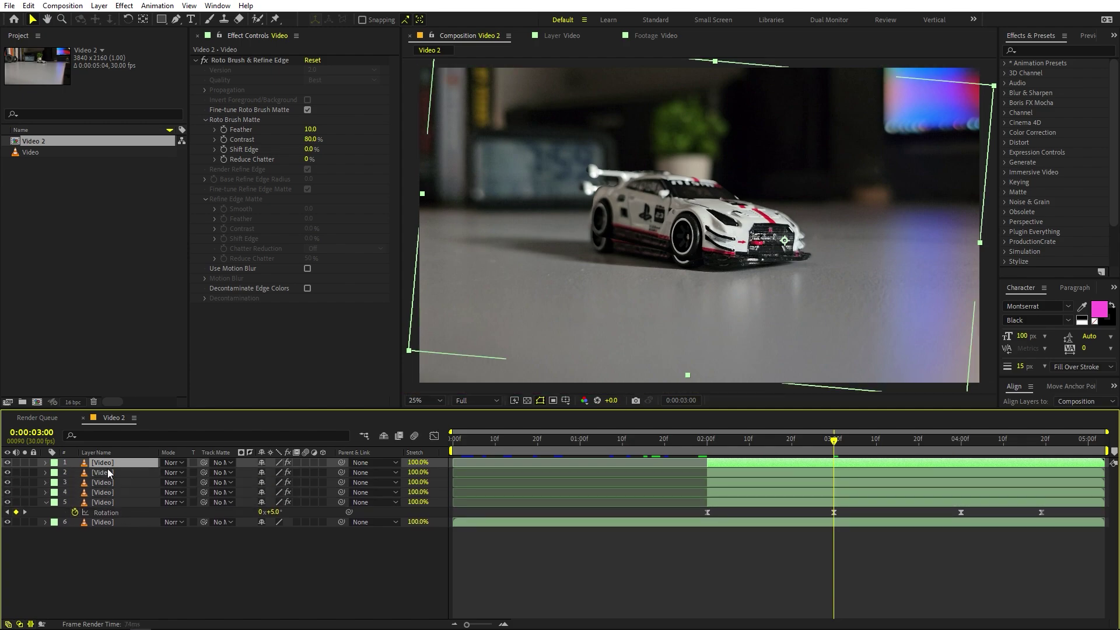
- Reveal the rotation keyframes of all six car layers and set layer 5 to 10° and layer 4 to 15° at 0:00:03:00
{"action": "left_click", "coordinate": [106, 508], "text": "shift"}
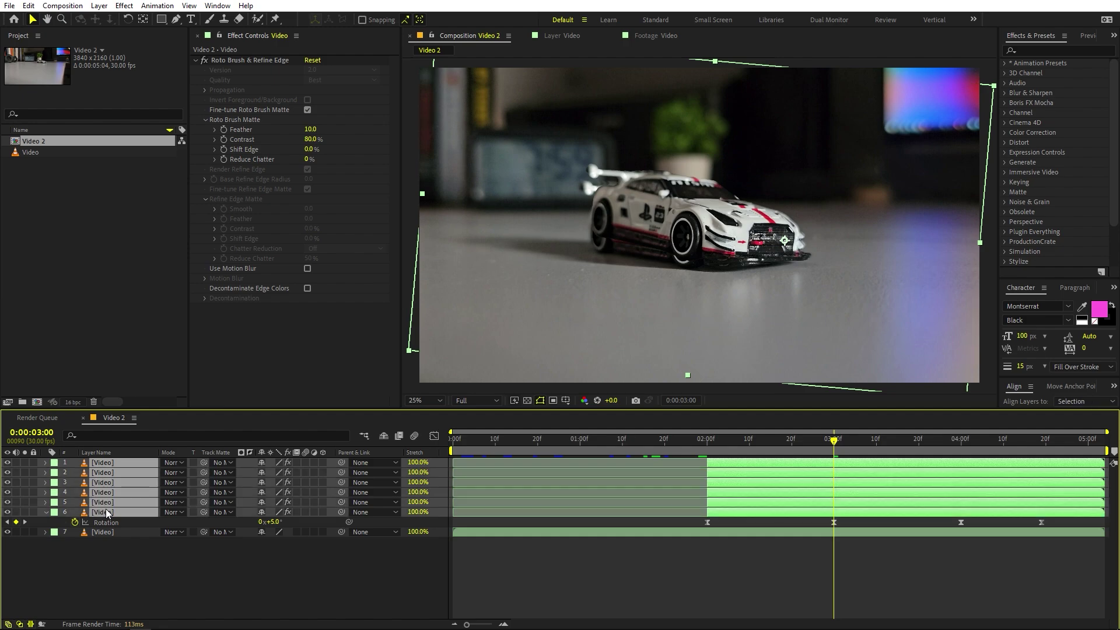
{"action": "key", "text": "u"}
{"action": "left_click", "coordinate": [560, 497]}
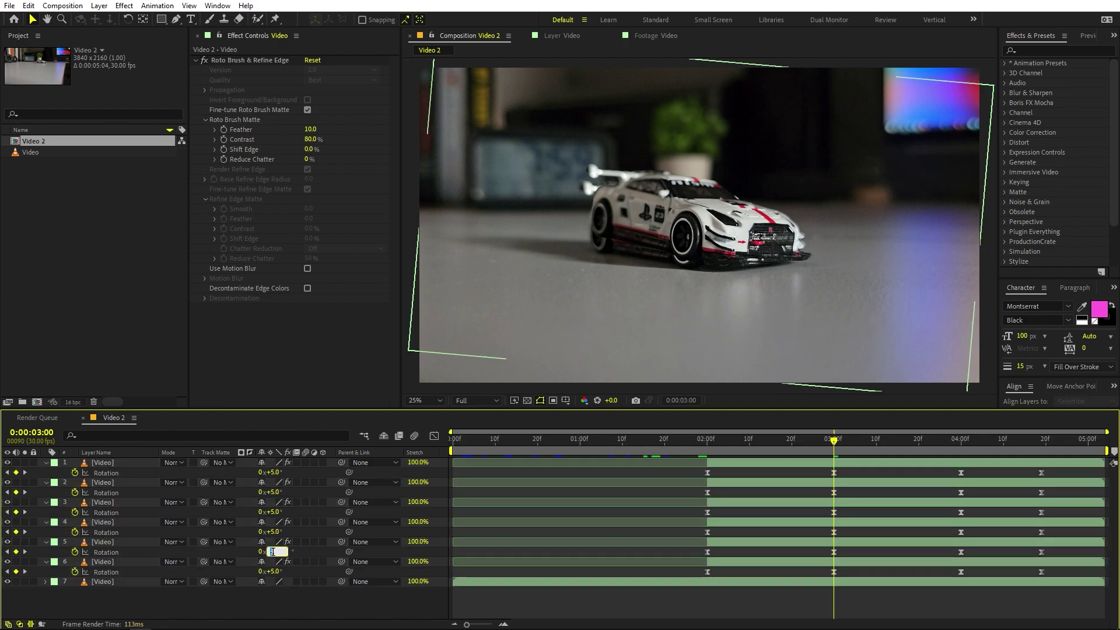
{"action": "key", "text": "Return"}
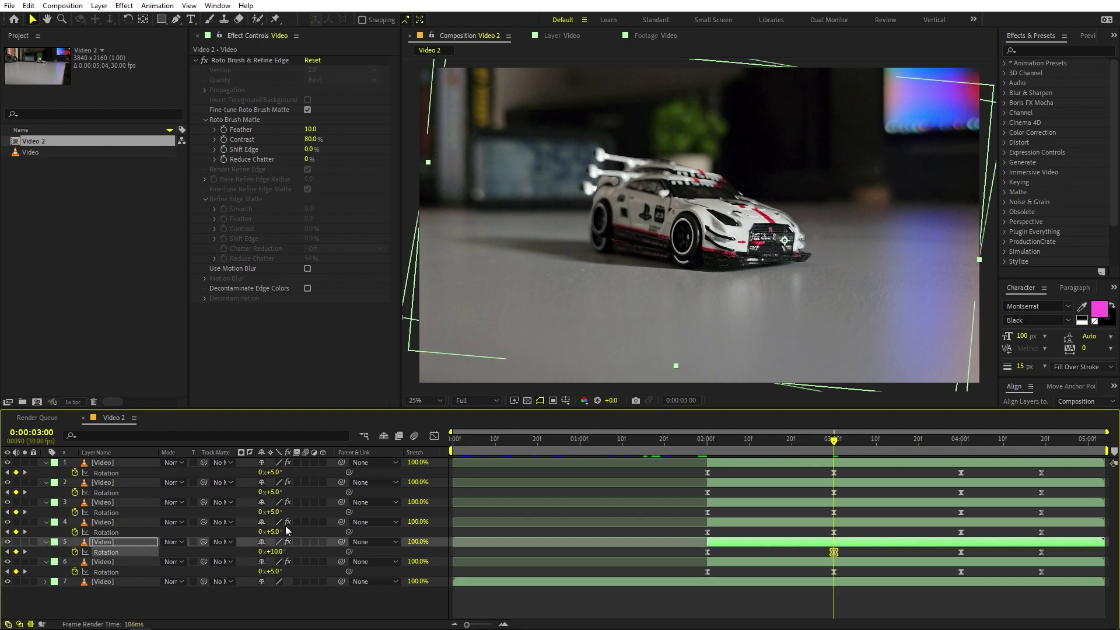
{"action": "type", "text": "15"}
{"action": "key", "text": "Return"}
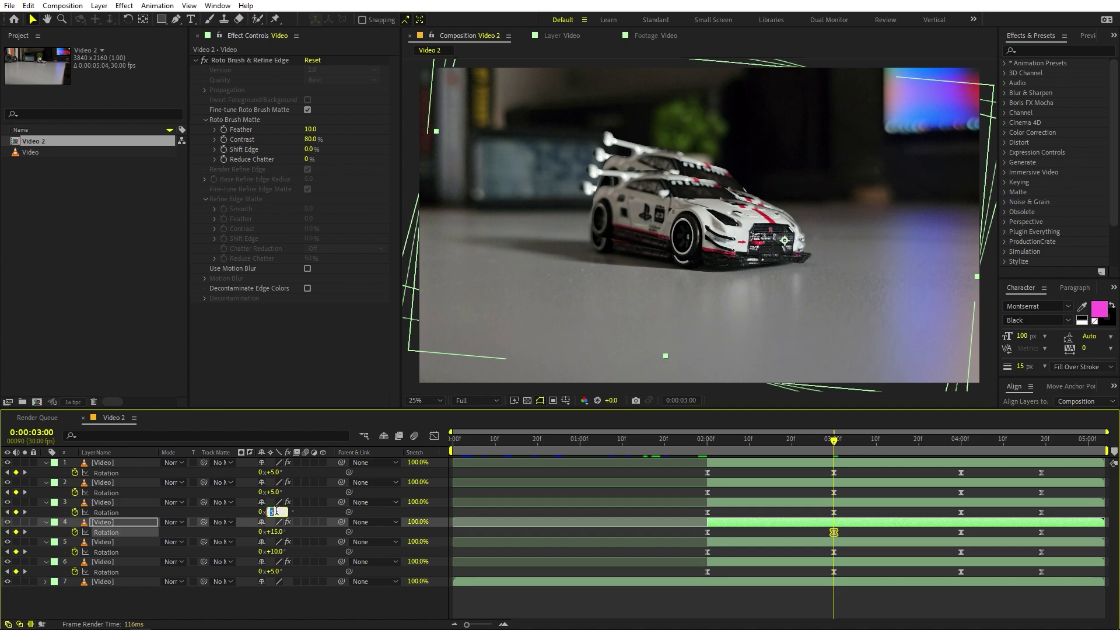
- Set the rotation at 0:00:03:00 to 20° on layer 3, 25° on layer 2 and 30° on layer 1
{"action": "key", "text": "Return"}
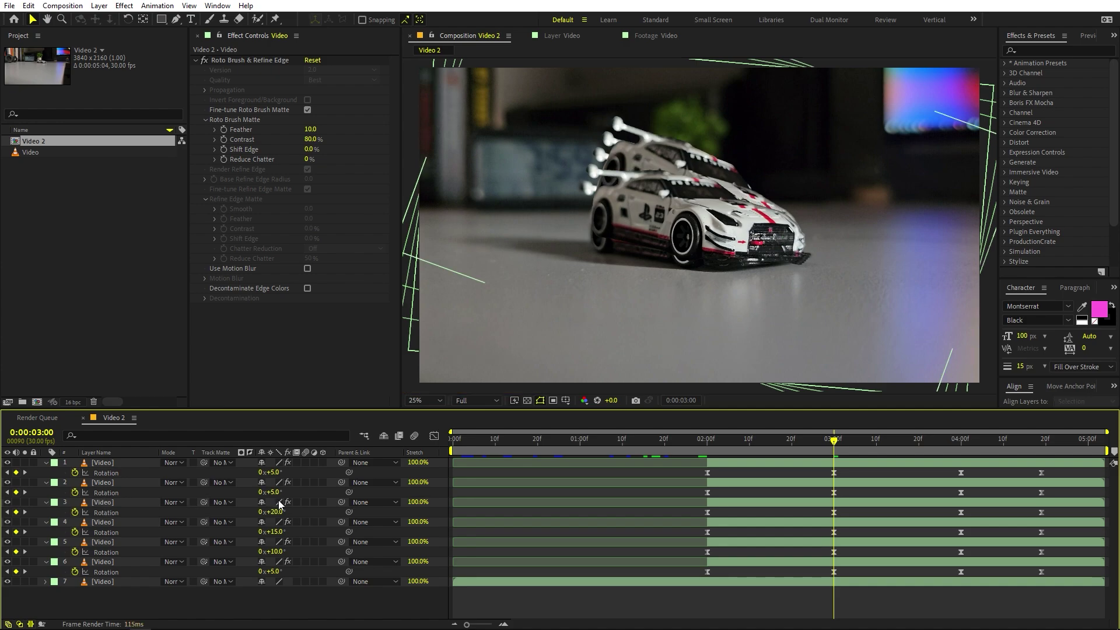
{"action": "type", "text": "25"}
{"action": "key", "text": "Return"}
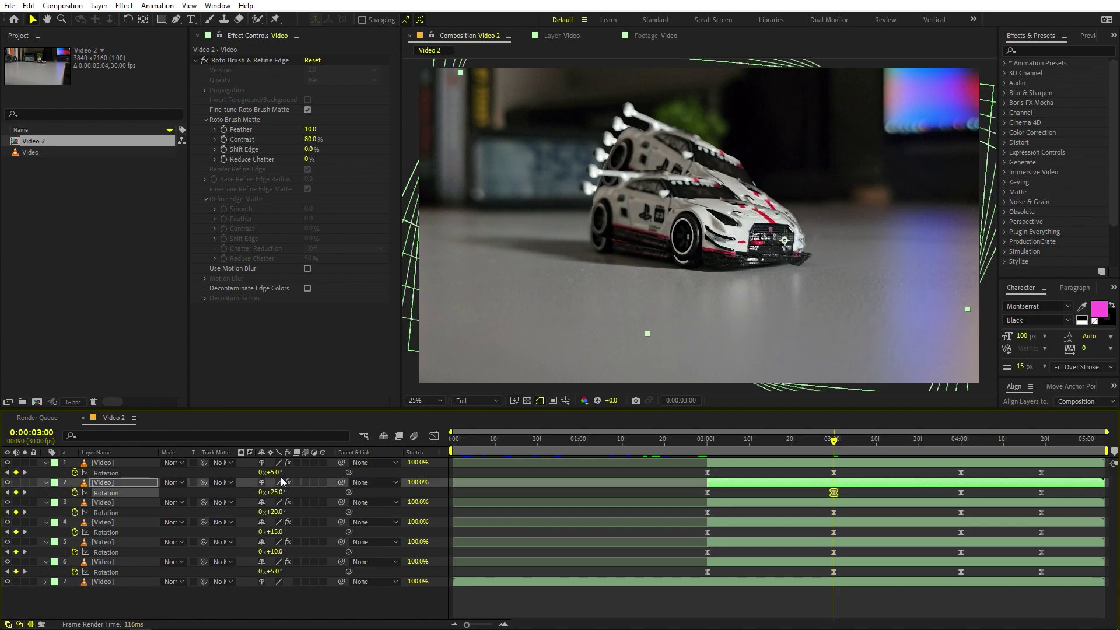
{"action": "type", "text": "30"}
{"action": "key", "text": "Return"}
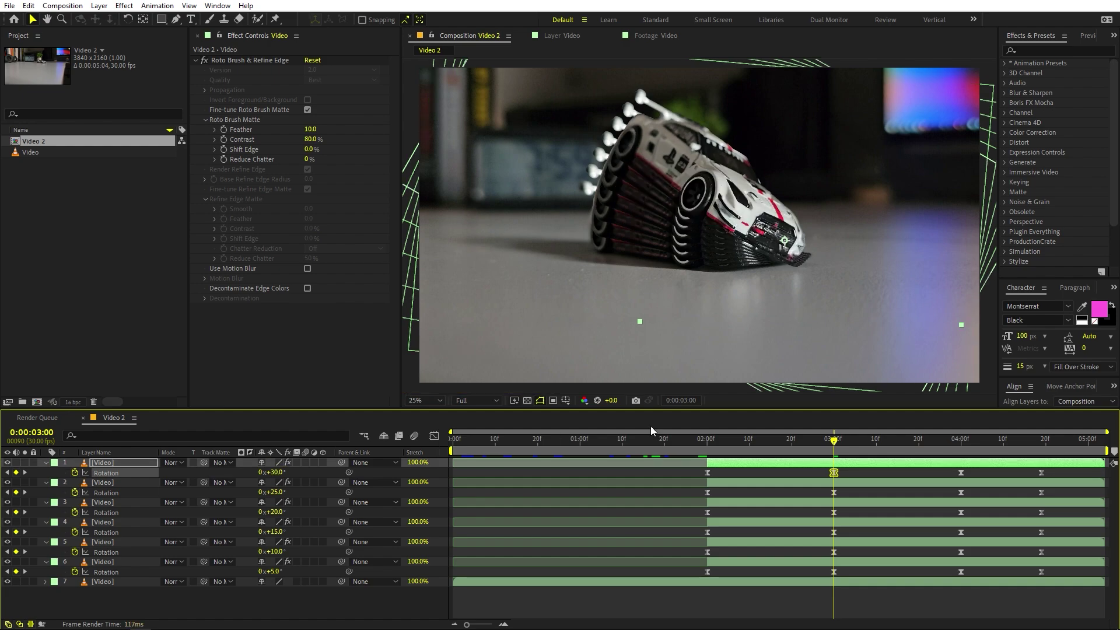
- Try a 10° rotation on layer 6 at 0:00:03:00 and undo it
{"action": "left_click", "coordinate": [565, 540]}
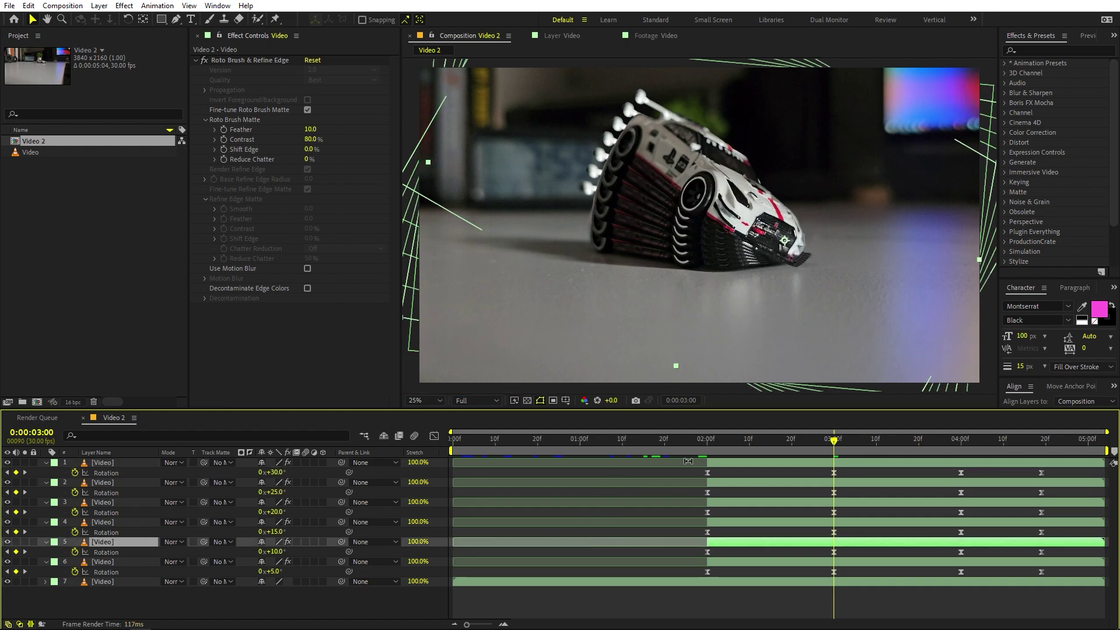
{"action": "left_click", "coordinate": [642, 533]}
{"action": "left_click", "coordinate": [273, 571]}
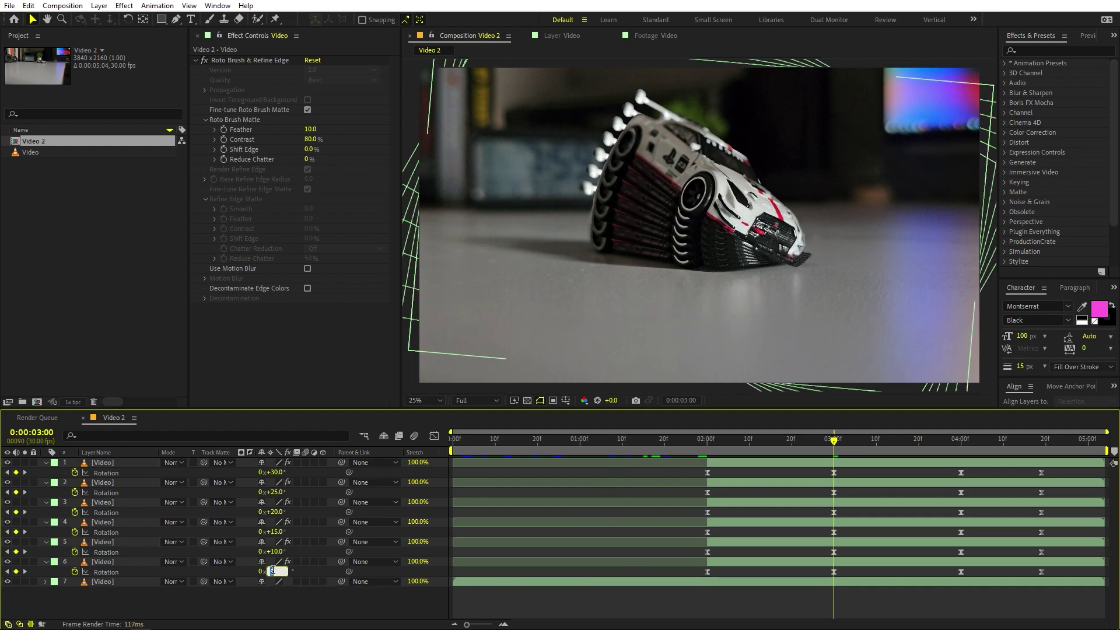
{"action": "key", "text": "Tab"}
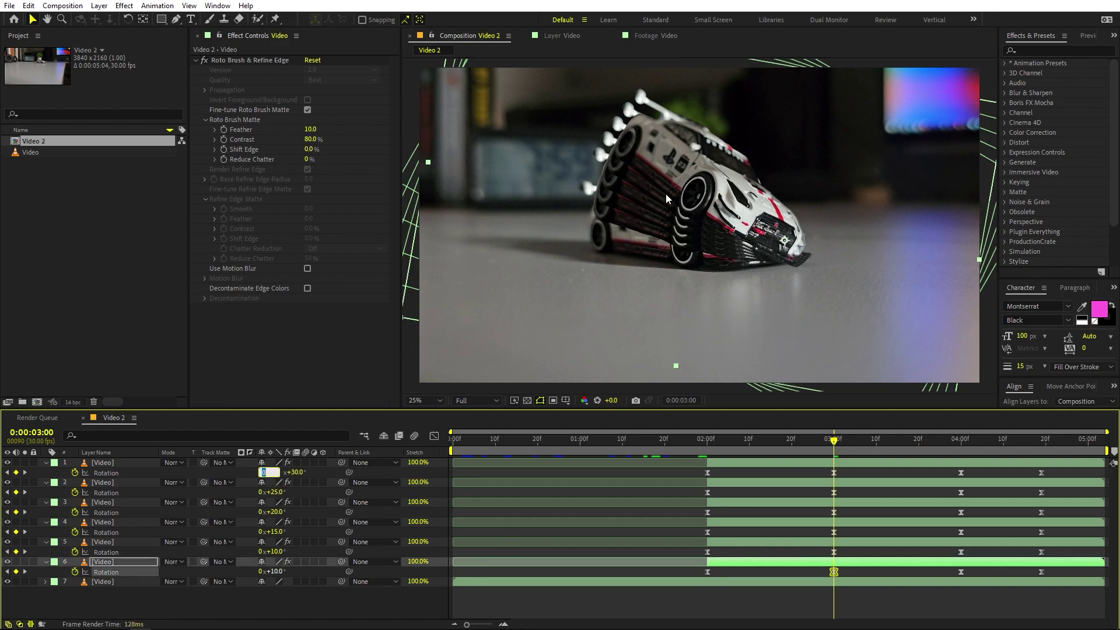
{"action": "left_click", "coordinate": [524, 589]}
{"action": "key", "text": "ctrl+z"}
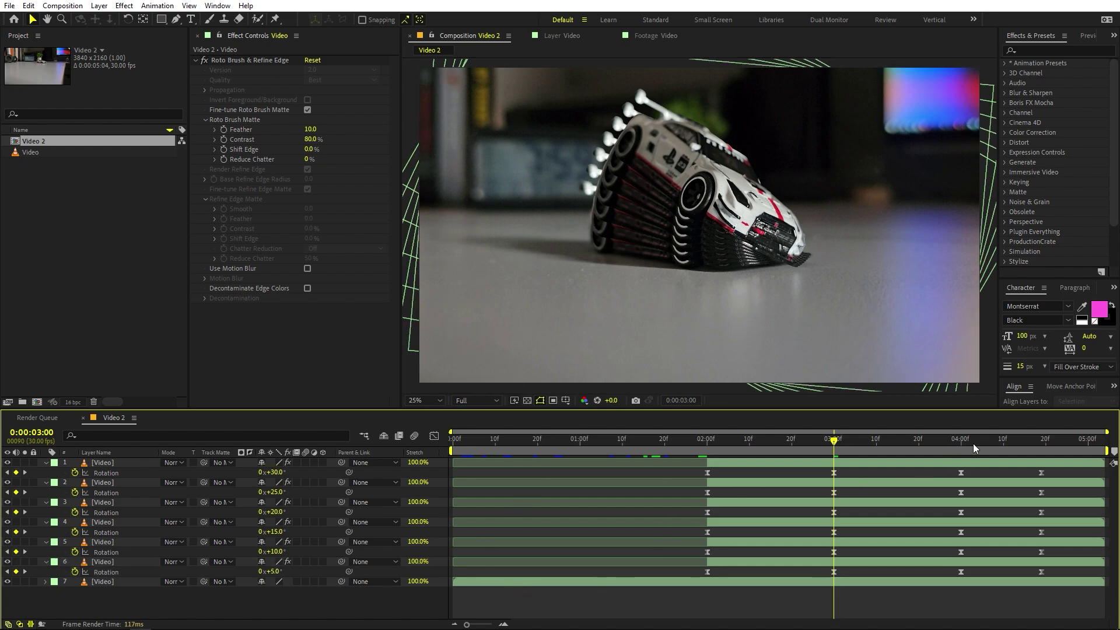
- Copy the 0:00:03:00 rotation keyframe of each of the six car layers to 0:00:04:00 on the same layer
{"action": "left_click_drag", "start_coordinate": [940, 434], "coordinate": [961, 435]}
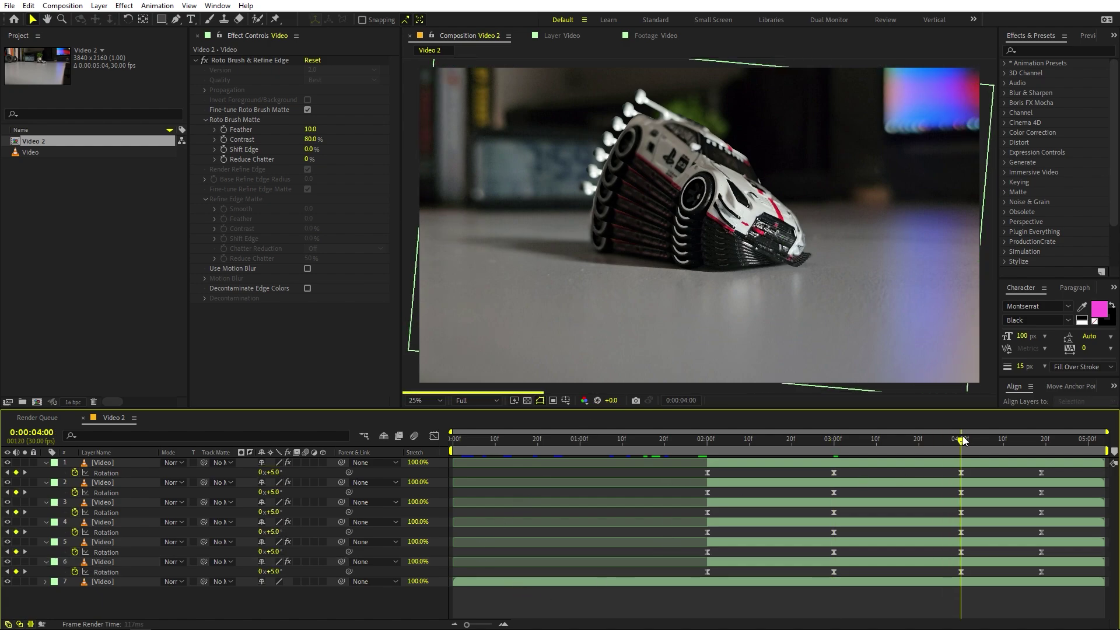
{"action": "left_click", "coordinate": [834, 473]}
{"action": "key", "text": "ctrl+c"}
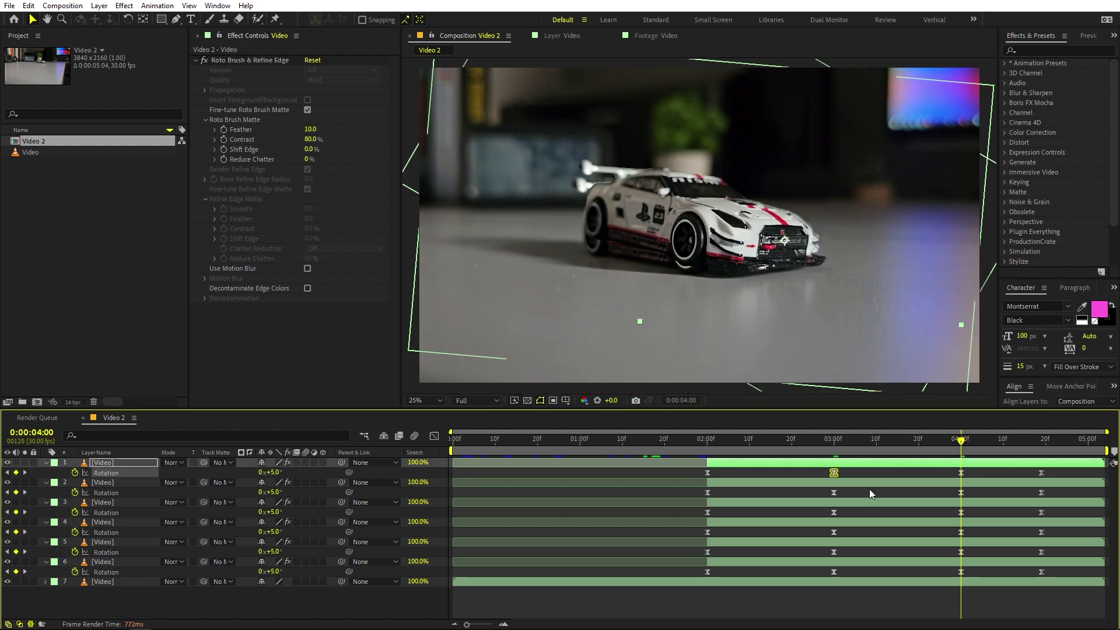
{"action": "key", "text": "ctrl+v"}
{"action": "left_click_drag", "start_coordinate": [849, 492], "coordinate": [796, 498]}
{"action": "key", "text": "ctrl+c"}
{"action": "key", "text": "ctrl+v"}
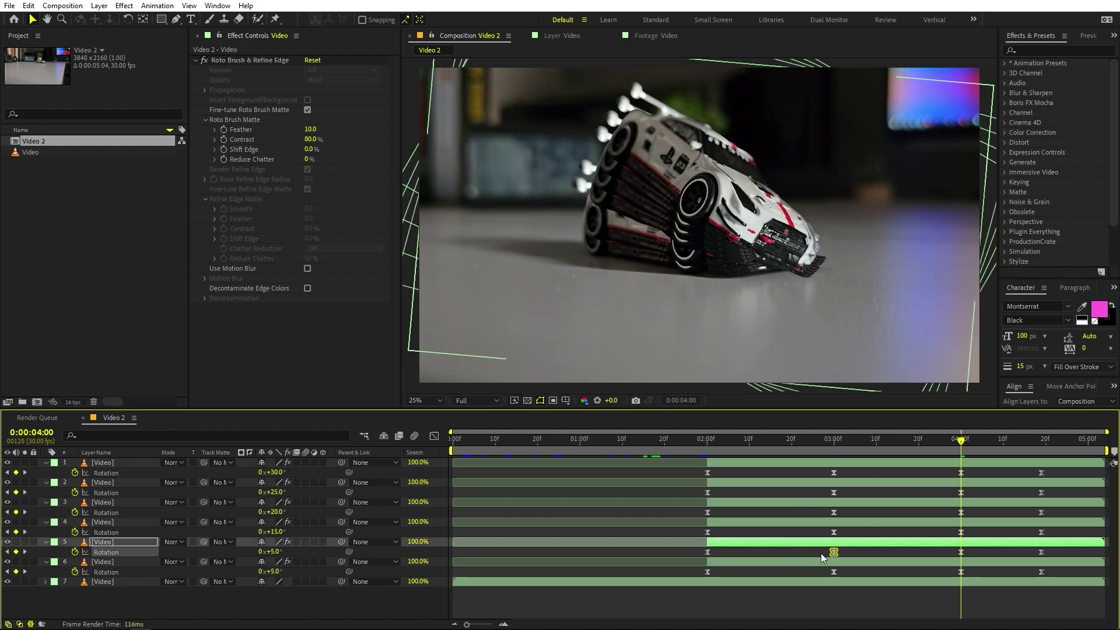
{"action": "key", "text": "ctrl+v"}
{"action": "left_click", "coordinate": [835, 572]}
{"action": "key", "text": "ctrl+v"}
{"action": "left_click", "coordinate": [863, 590]}
- Preview the rotation, and retime the last three rotation keyframes of all six car layers to about 0:00:02:21, 0:00:03:17 and 0:00:04:01
{"action": "left_click", "coordinate": [702, 442]}
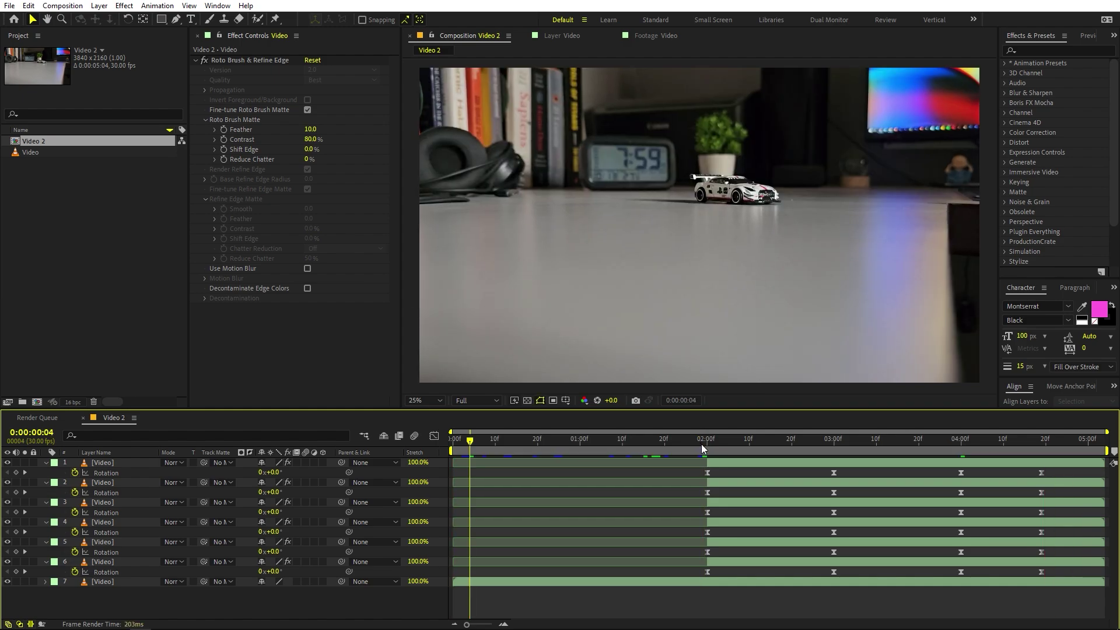
{"action": "left_click", "coordinate": [719, 443]}
{"action": "key", "text": "space"}
{"action": "left_click_drag", "start_coordinate": [853, 475], "coordinate": [796, 571]}
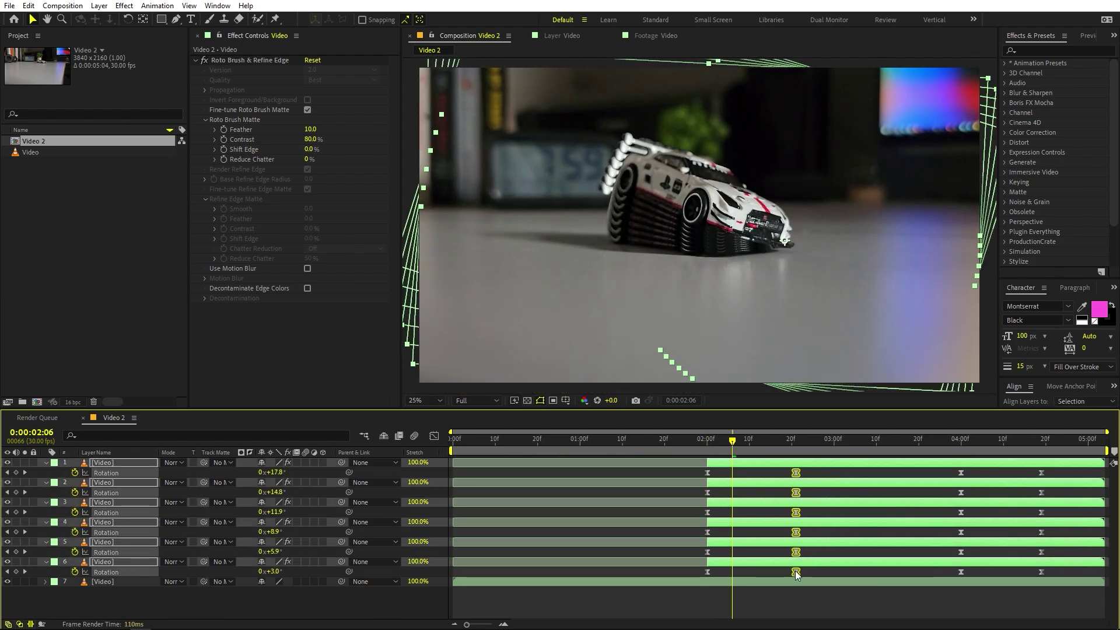
{"action": "left_click_drag", "start_coordinate": [933, 469], "coordinate": [961, 474]}
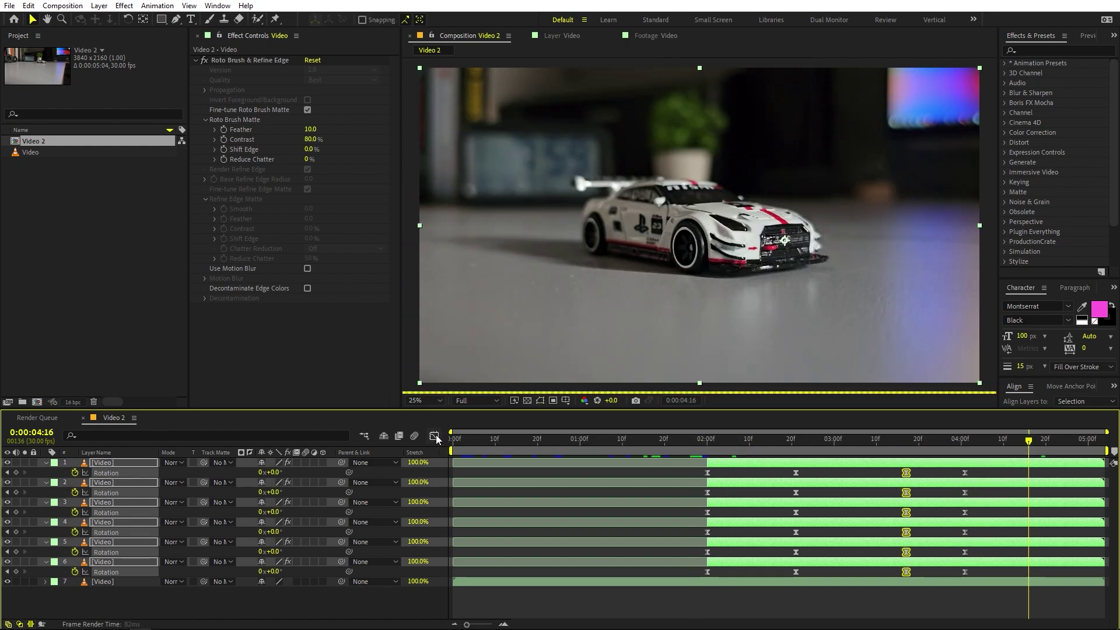
- Adjust the return part of the six car layers' rotation curve in the graph editor
{"action": "left_click", "coordinate": [435, 437]}
{"action": "left_click_drag", "start_coordinate": [920, 523], "coordinate": [945, 548]}
{"action": "left_click", "coordinate": [434, 436]}
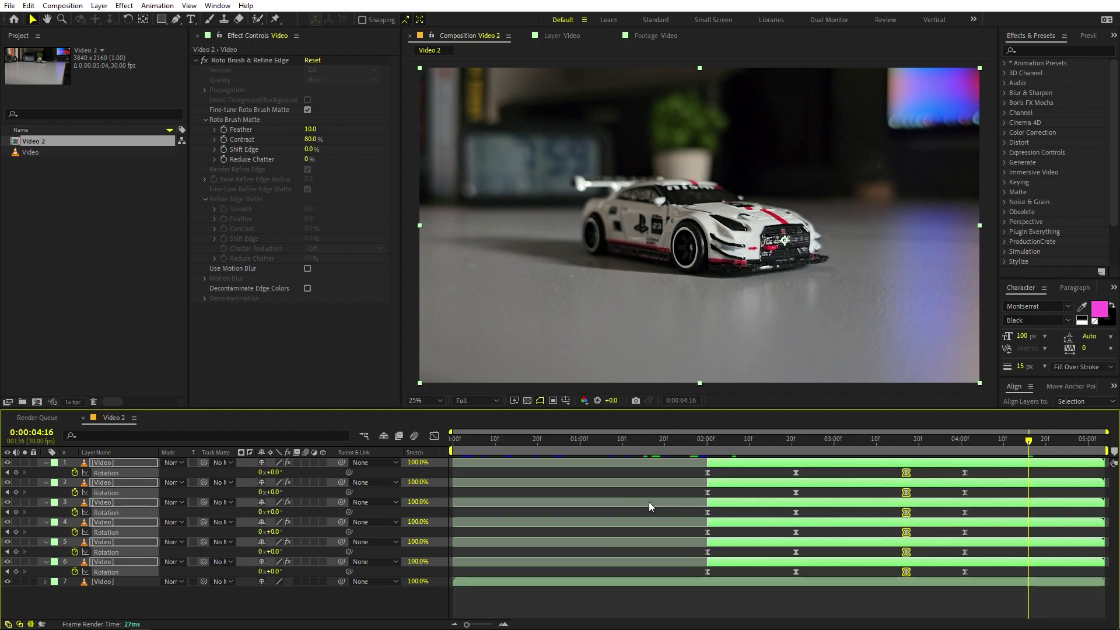
{"action": "left_click", "coordinate": [723, 587]}
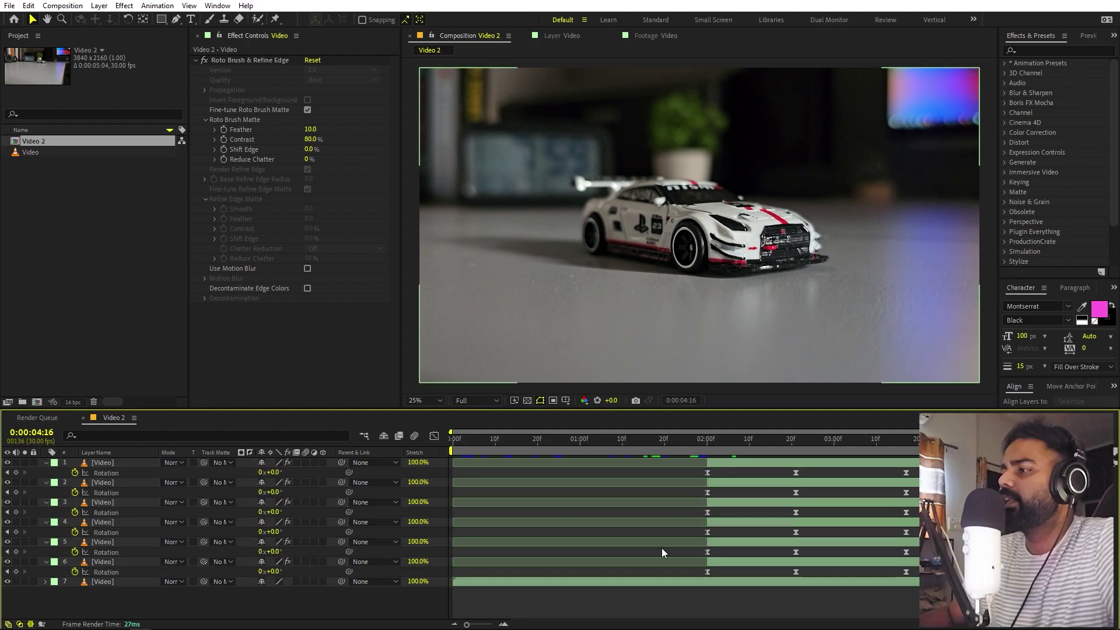
- Play back the car animation from 0:00:00:00 to check the trail timing
{"action": "left_click", "coordinate": [599, 459]}
{"action": "left_click_drag", "start_coordinate": [611, 444], "coordinate": [282, 479]}
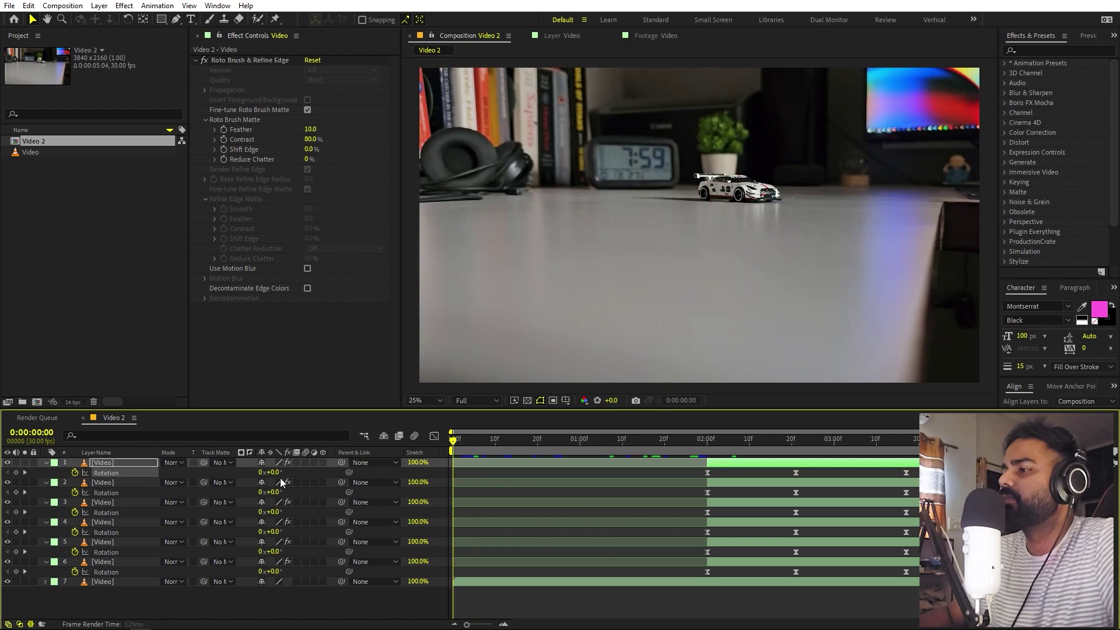
{"action": "key", "text": "space"}
{"action": "left_click", "coordinate": [694, 450]}
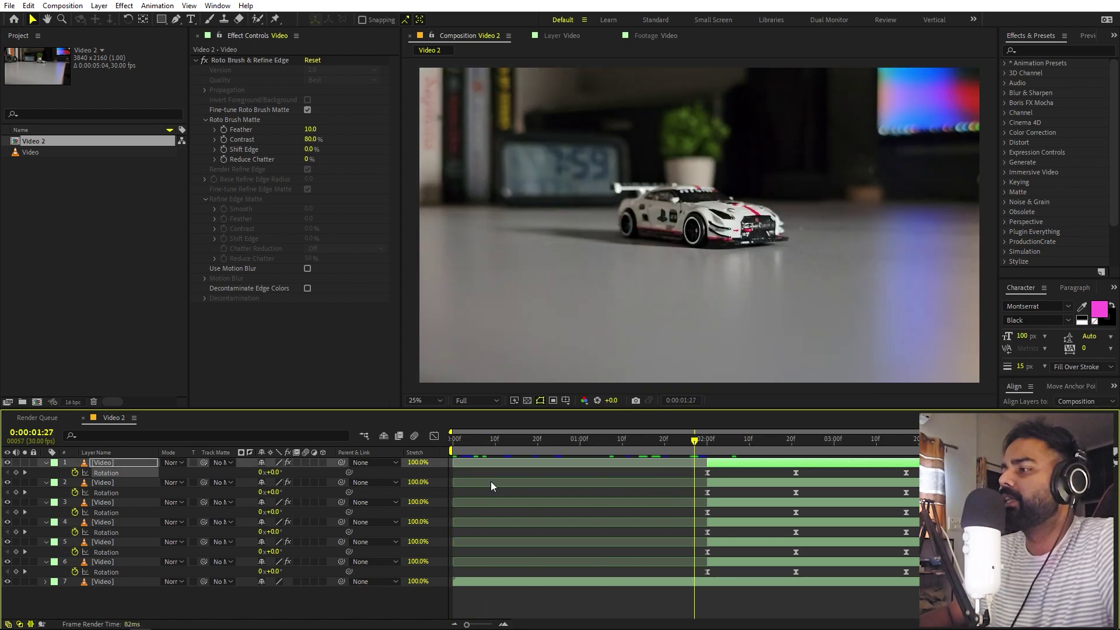
- Collapse the revealed rotation properties of all the layers
{"action": "key", "text": "ctrl+a"}
{"action": "key", "text": "u"}
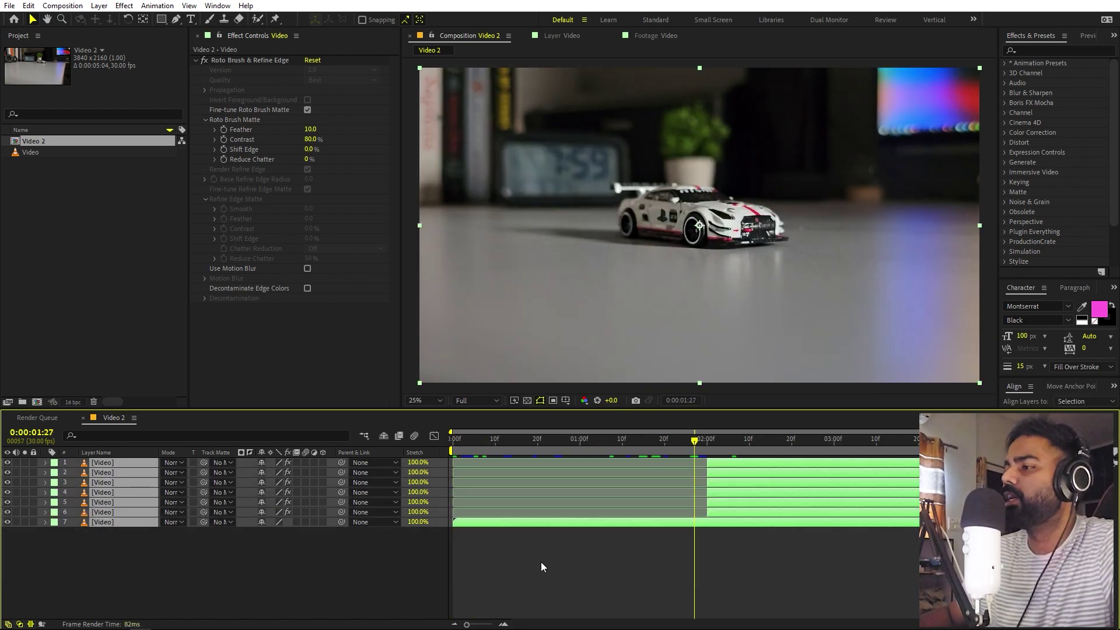
{"action": "left_click", "coordinate": [539, 561]}
- Apply a red Fill effect to car layer 6 at 0:00:03:01 and copy it to layers 4 and 2
{"action": "left_click_drag", "start_coordinate": [759, 446], "coordinate": [836, 449]}
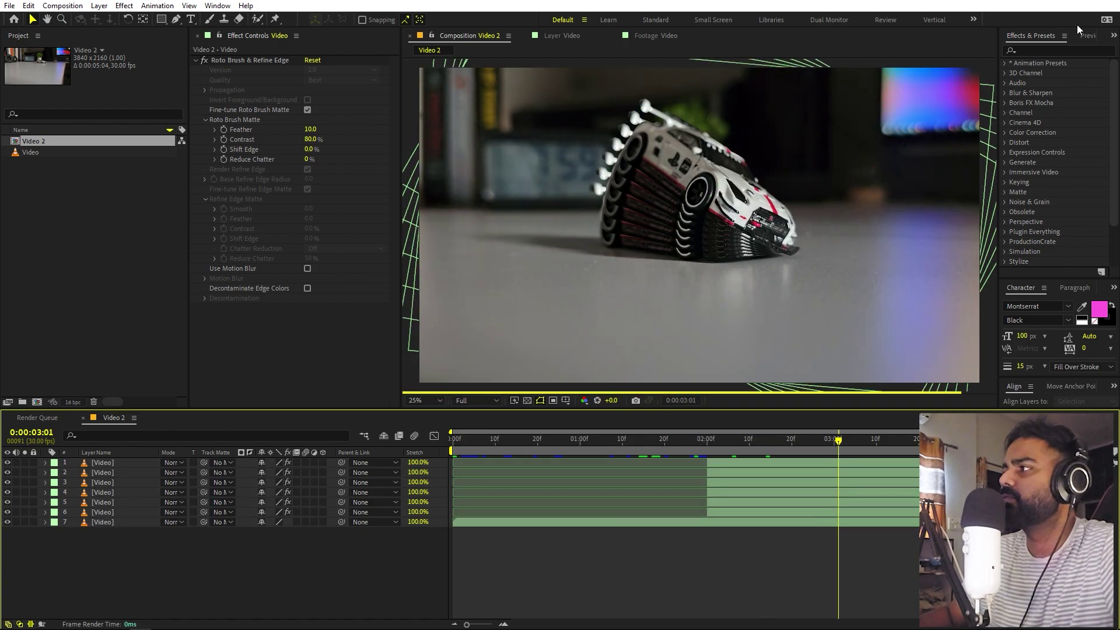
{"action": "left_click", "coordinate": [1025, 50]}
{"action": "type", "text": "fill"}
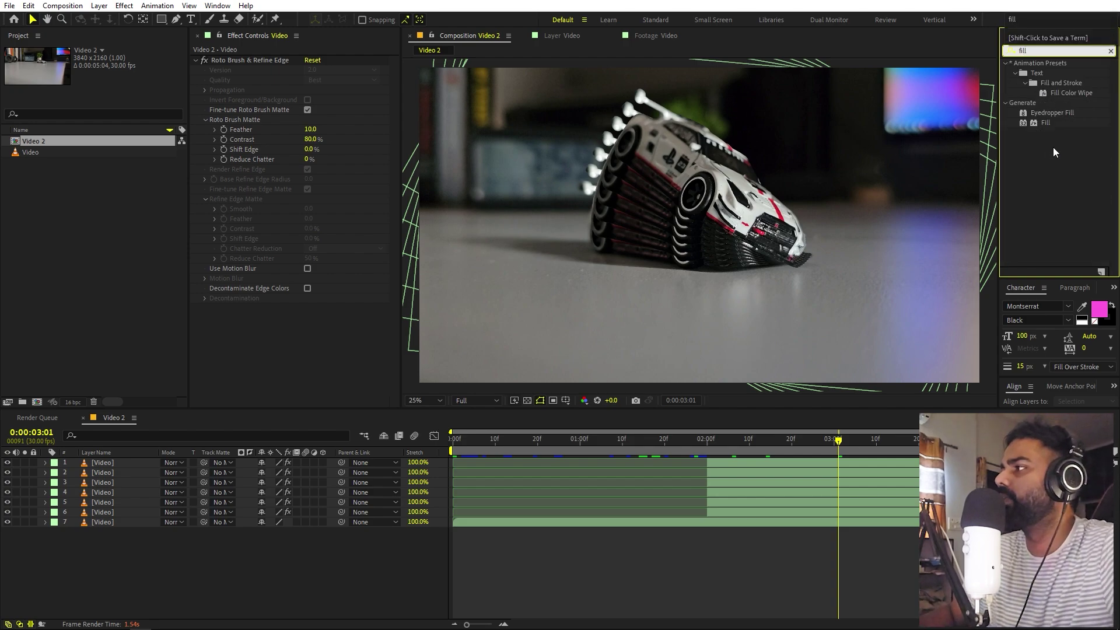
{"action": "left_click_drag", "start_coordinate": [1045, 122], "coordinate": [170, 459]}
{"action": "left_click_drag", "start_coordinate": [74, 537], "coordinate": [104, 515]}
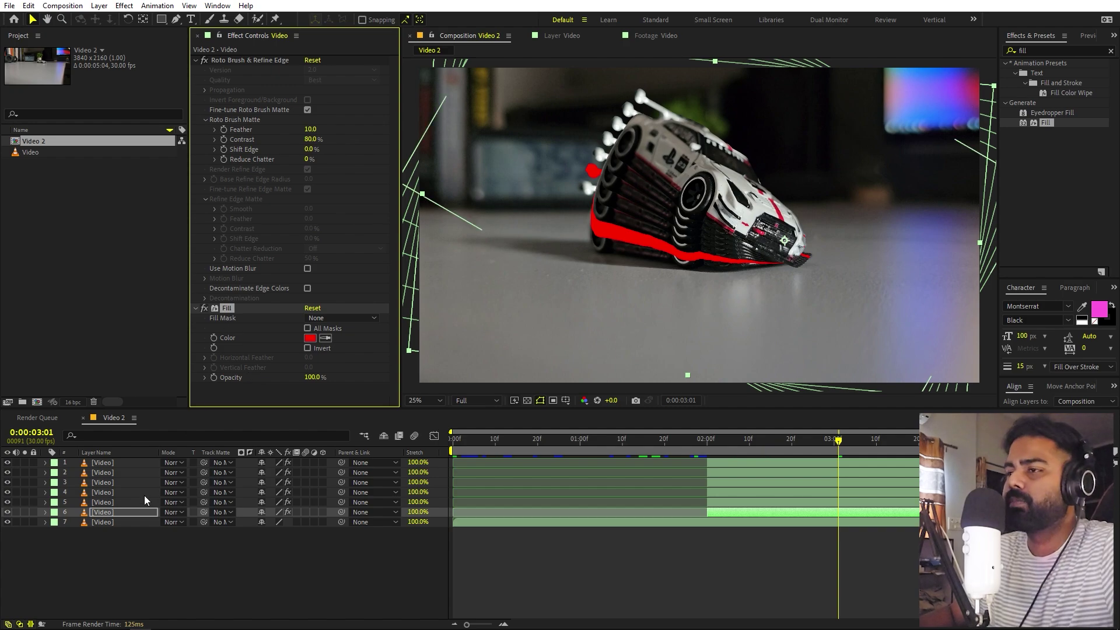
{"action": "left_click", "coordinate": [97, 492]}
{"action": "key", "text": "ctrl+v"}
{"action": "left_click", "coordinate": [103, 472]}
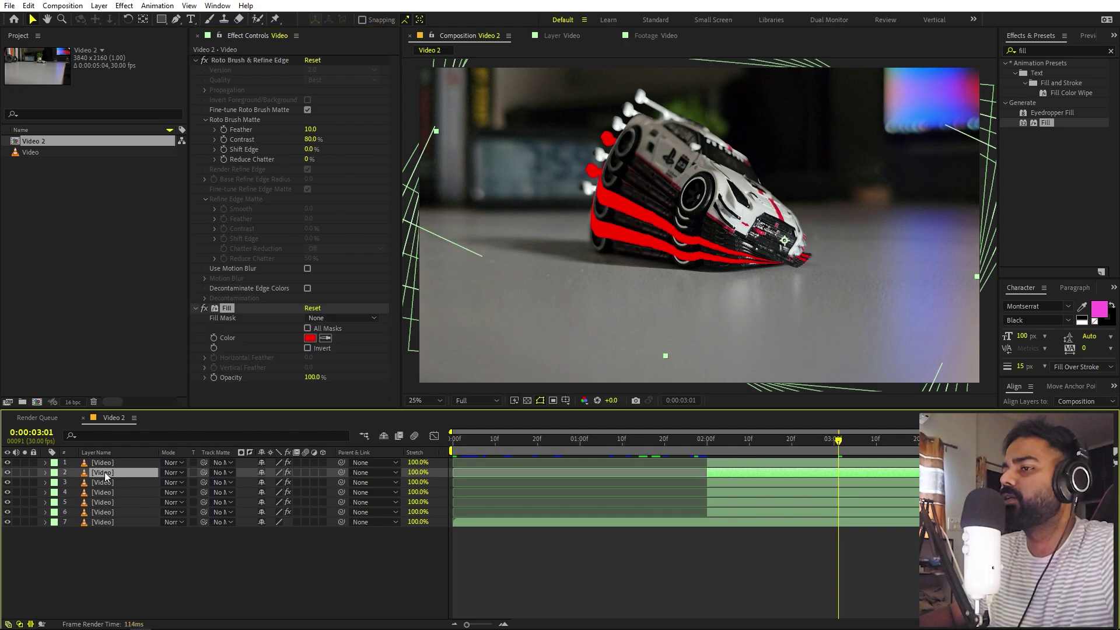
{"action": "key", "text": "ctrl+v"}
- Preview the red-filled trail and undo the Fill effects on layers 6, 4 and 2
{"action": "left_click", "coordinate": [614, 544]}
{"action": "left_click", "coordinate": [660, 447]}
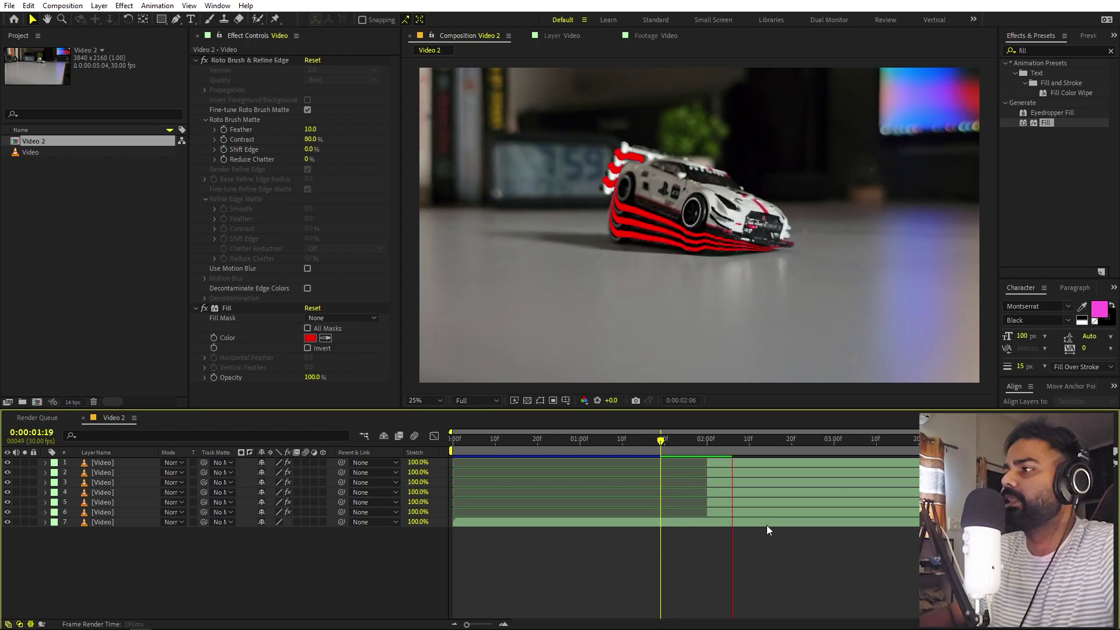
{"action": "key", "text": "space"}
{"action": "key", "text": "ctrl+z"}
{"action": "key", "text": "ctrl+z"}
{"action": "key", "text": "ctrl+z"}
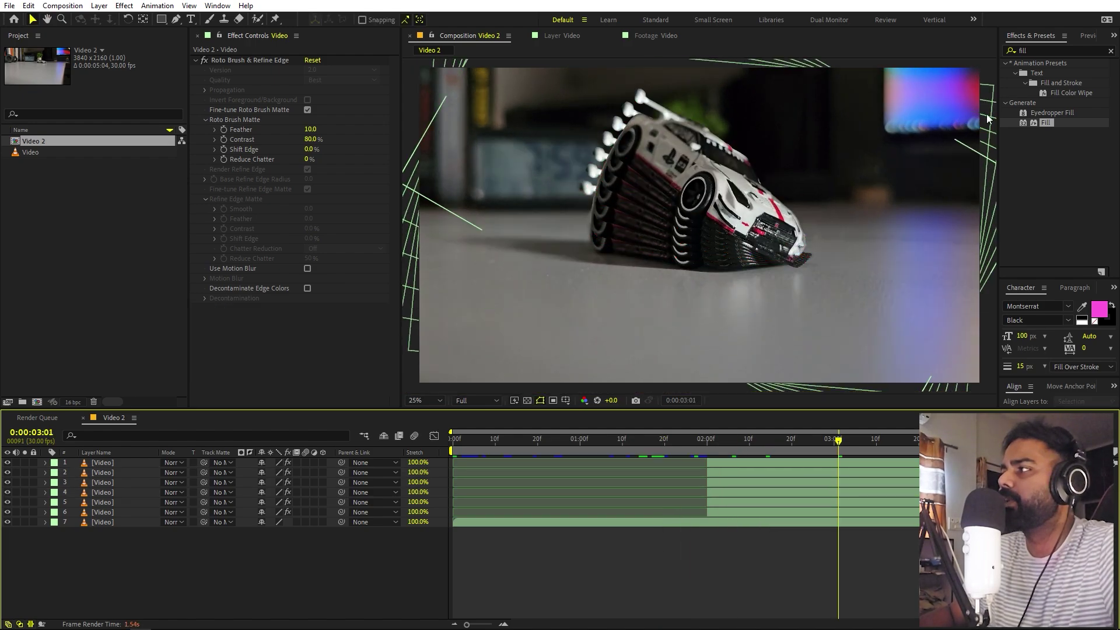
- Apply the Colorama effect to car layer 6 and copy it to layers 4 and 2
{"action": "left_click", "coordinate": [1051, 50]}
{"action": "type", "text": "colorama"}
{"action": "left_click_drag", "start_coordinate": [1045, 73], "coordinate": [107, 512]}
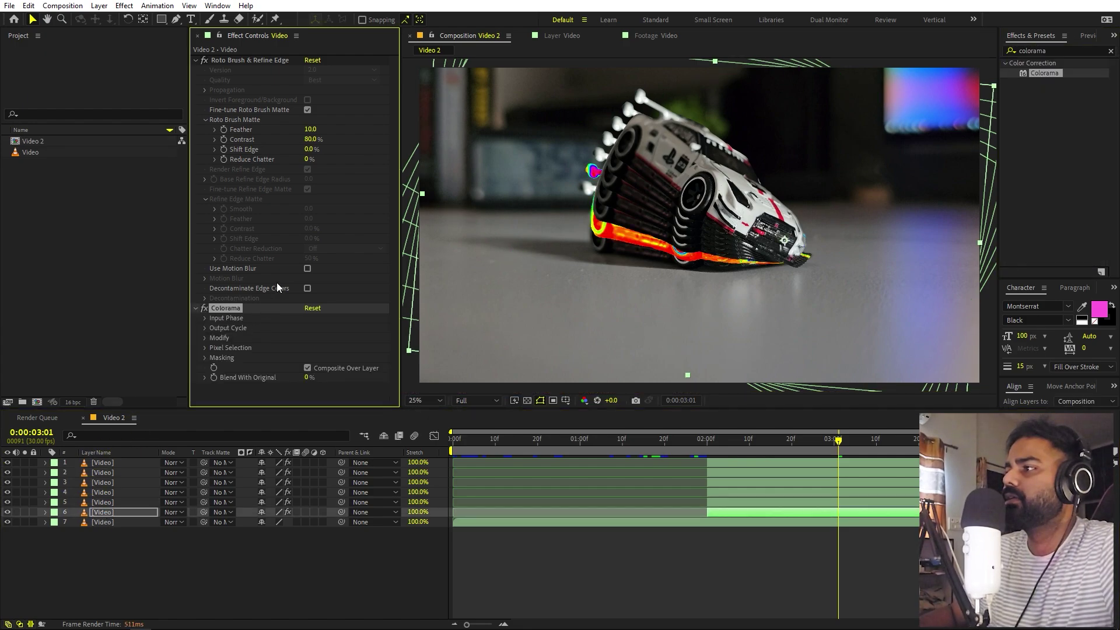
{"action": "left_click", "coordinate": [107, 490]}
{"action": "left_click", "coordinate": [111, 472]}
{"action": "key", "text": "ctrl+v"}
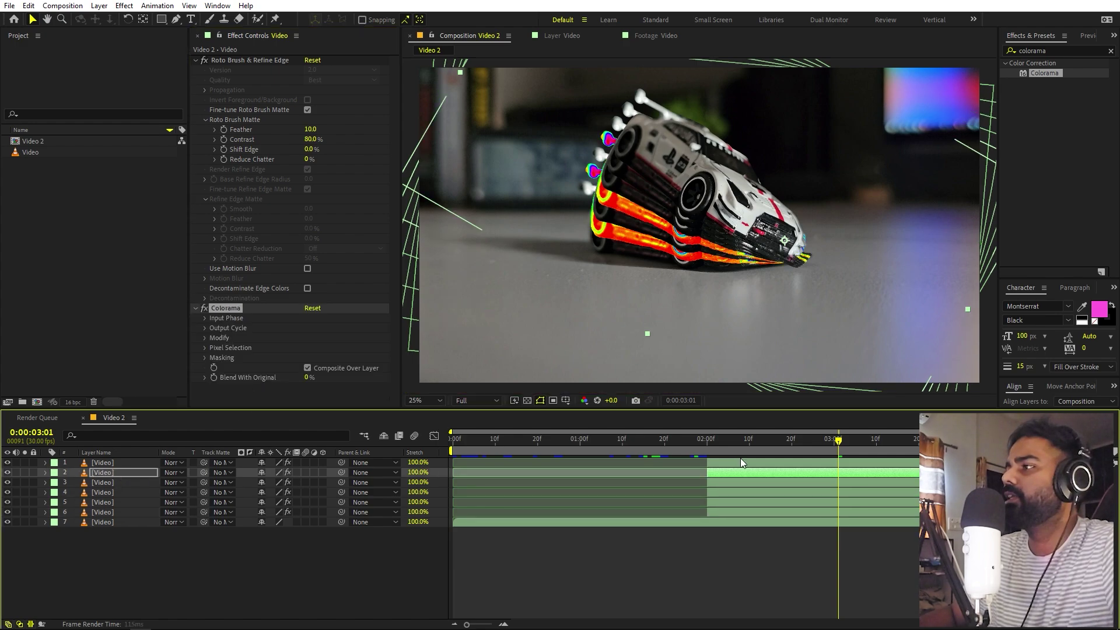
- Preview the Colorama trail and undo the effect on layers 6, 4 and 2
{"action": "left_click", "coordinate": [749, 549]}
{"action": "key", "text": "space"}
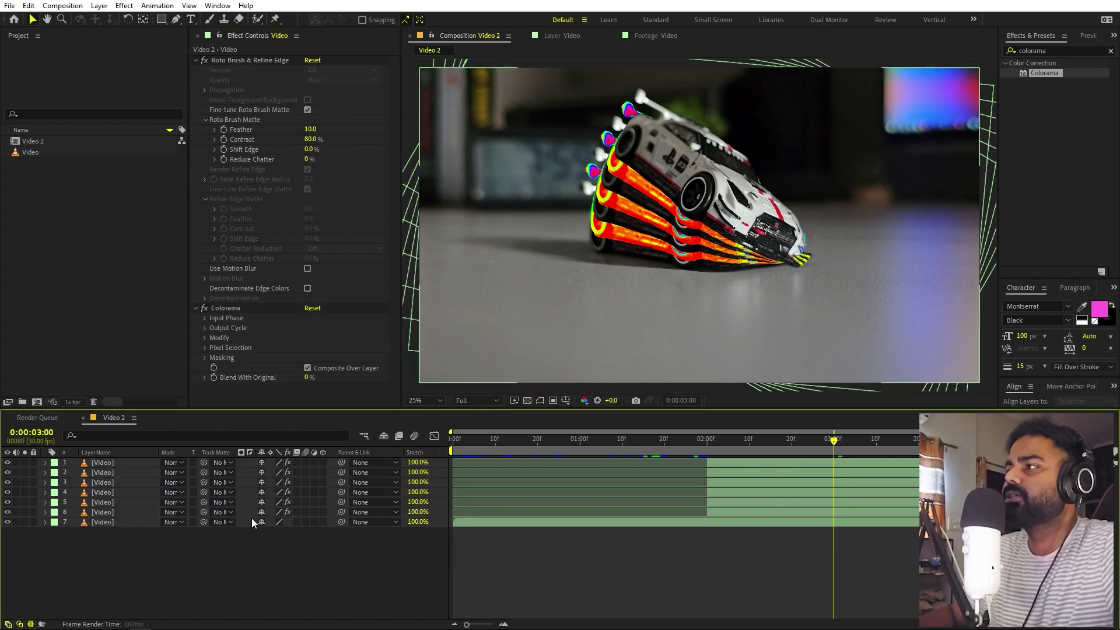
{"action": "key", "text": "ctrl+z"}
{"action": "key", "text": "ctrl+z"}
{"action": "key", "text": "ctrl+z"}
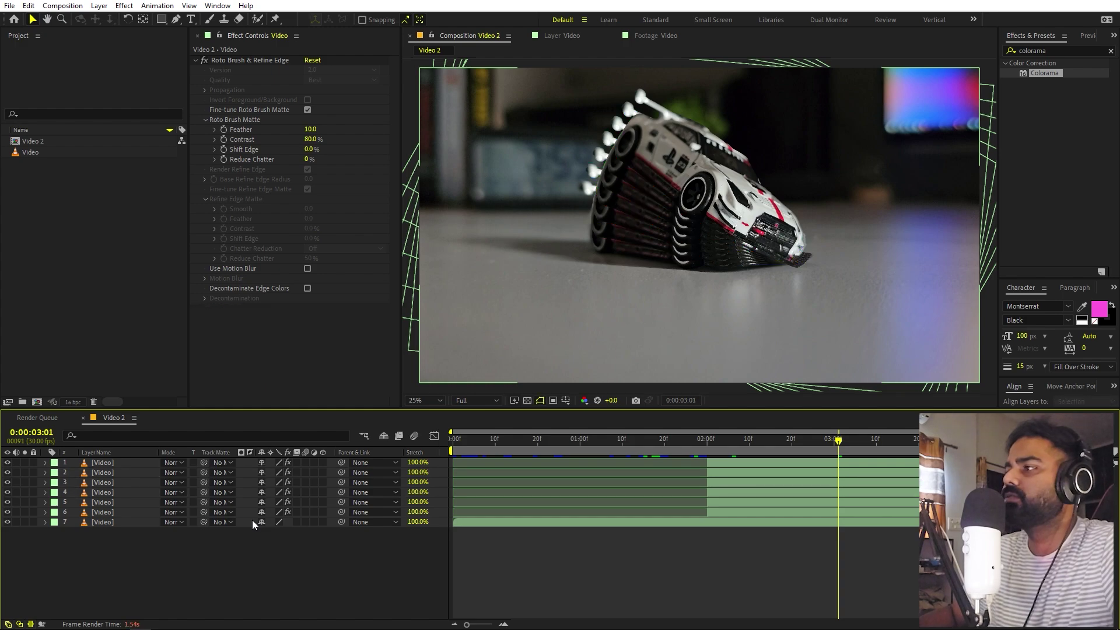
- Pre-compose all seven layers into a new composition named Video, moving all attributes into it
{"action": "left_click_drag", "start_coordinate": [140, 556], "coordinate": [102, 468]}
{"action": "right_click", "coordinate": [102, 468]}
{"action": "left_click", "coordinate": [161, 395]}
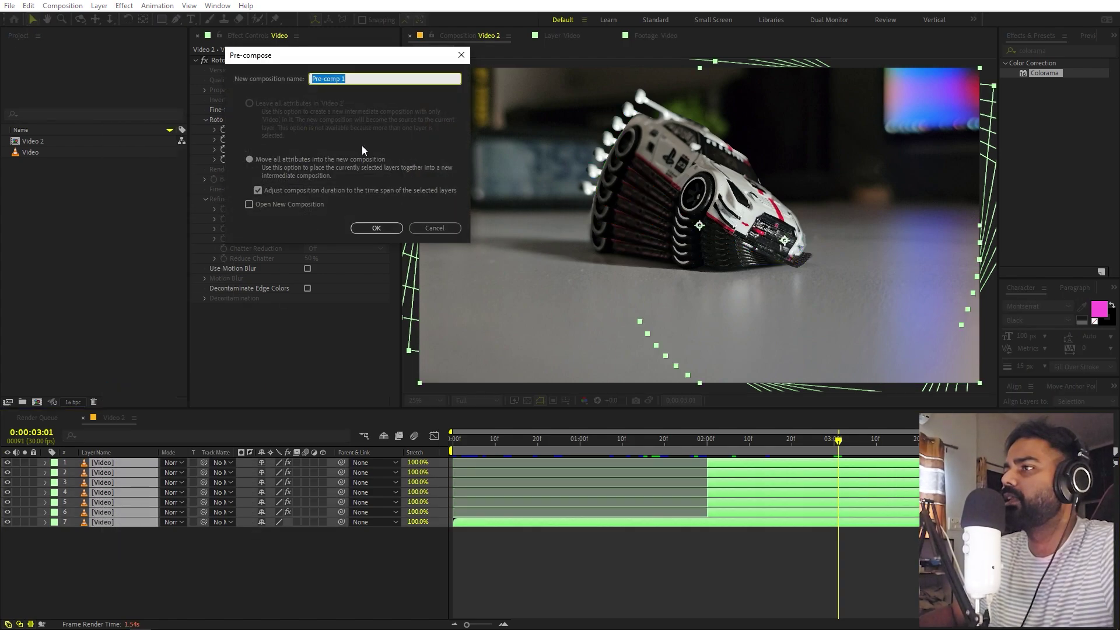
{"action": "type", "text": "Video"}
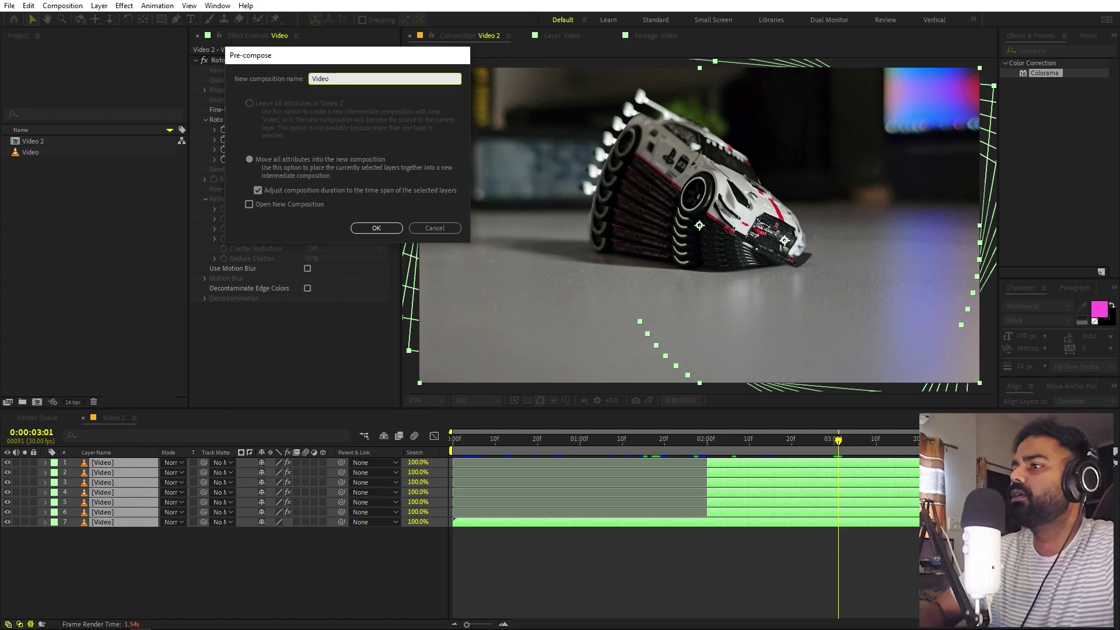
{"action": "key", "text": "Return"}
{"action": "left_click", "coordinate": [560, 511]}
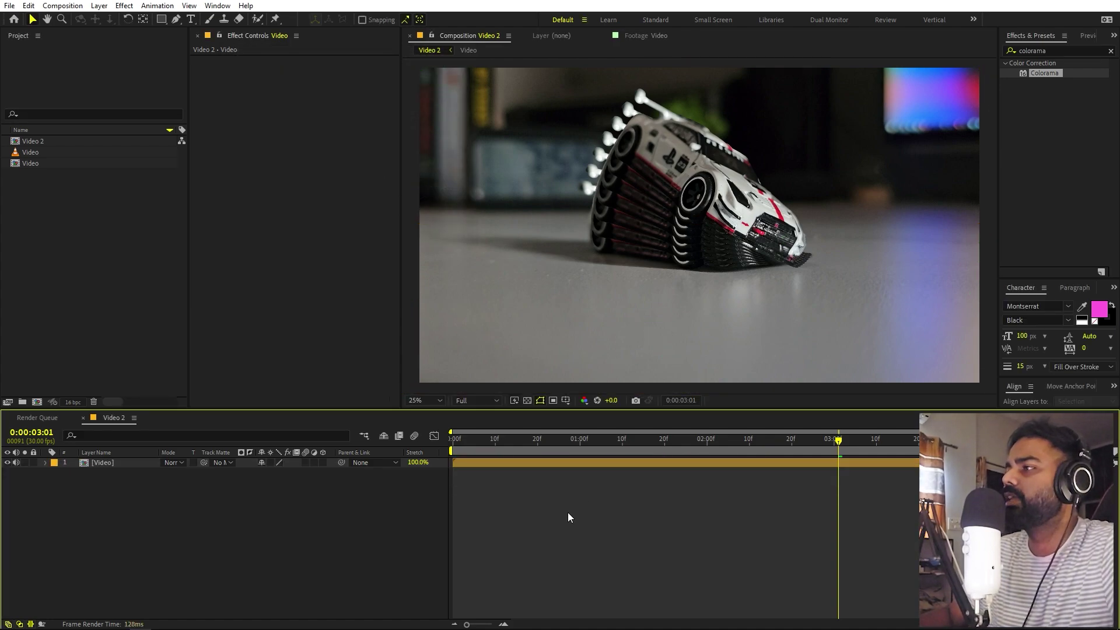
- Enable time remapping on the Video pre-comp and add a Time Remap keyframe at 0:00:02:00
{"action": "right_click", "coordinate": [545, 464]}
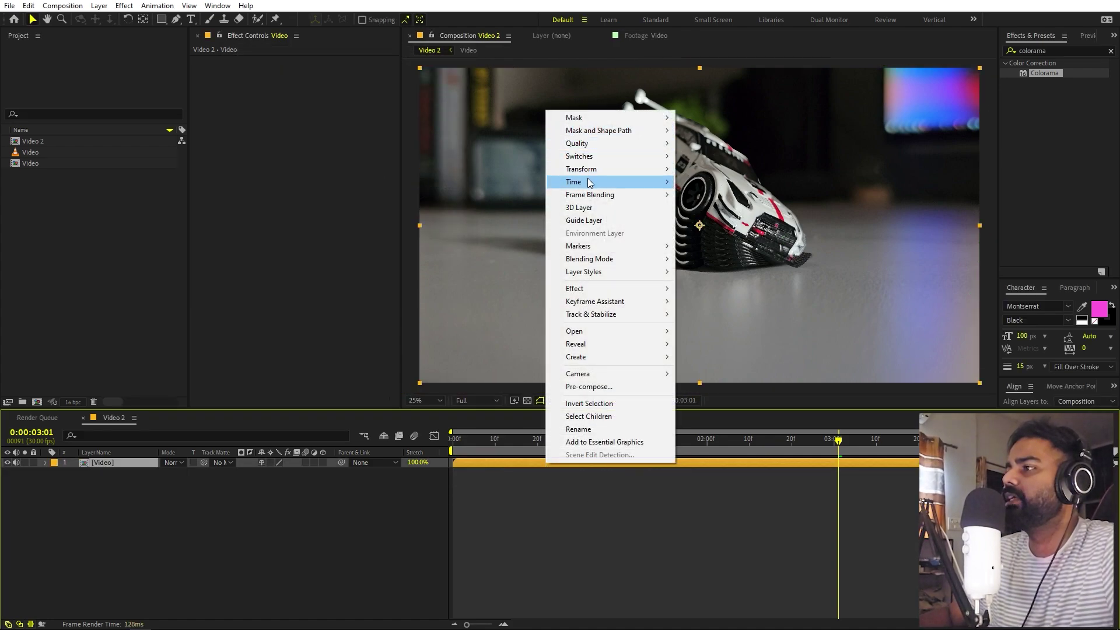
{"action": "mouse_move", "coordinate": [630, 182]}
{"action": "left_click", "coordinate": [715, 183]}
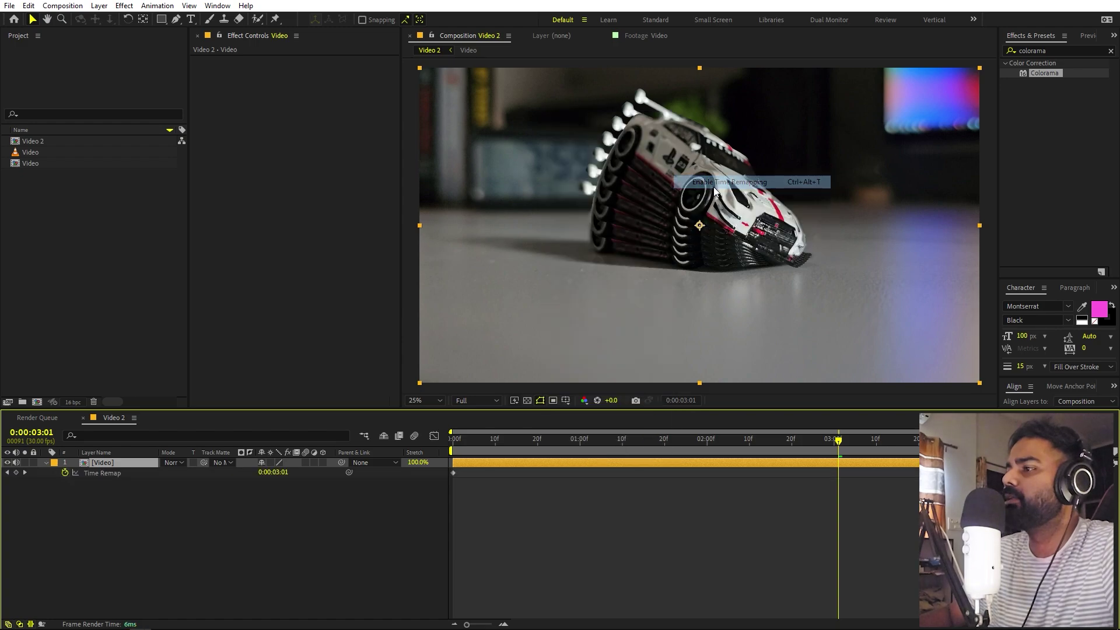
{"action": "left_click", "coordinate": [548, 543]}
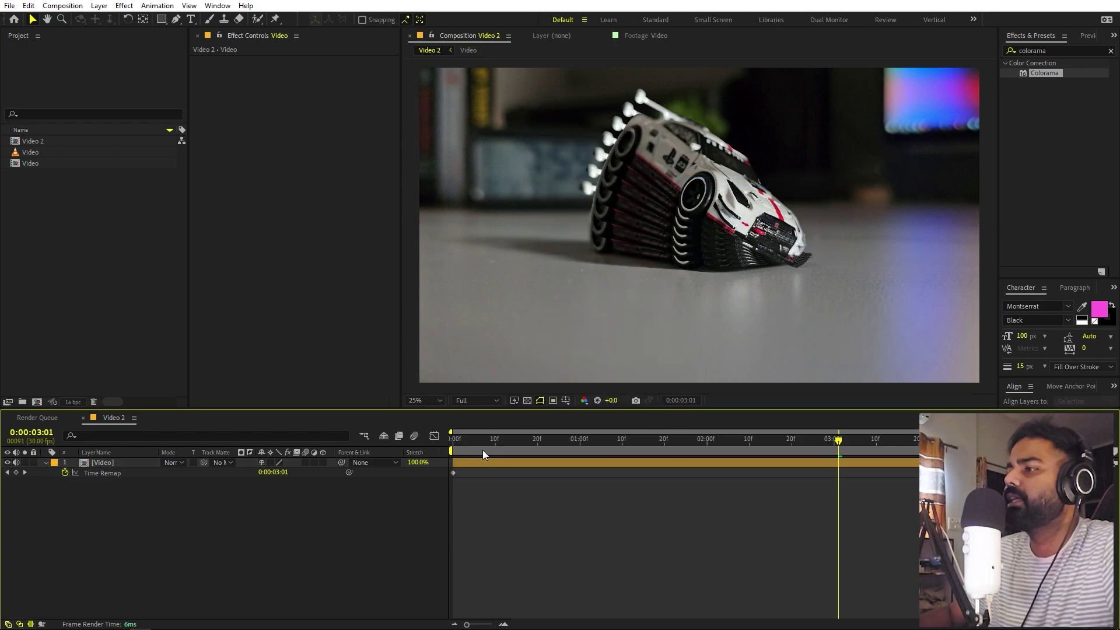
{"action": "key", "text": "Home"}
{"action": "left_click_drag", "start_coordinate": [453, 445], "coordinate": [706, 443]}
{"action": "left_click", "coordinate": [117, 474]}
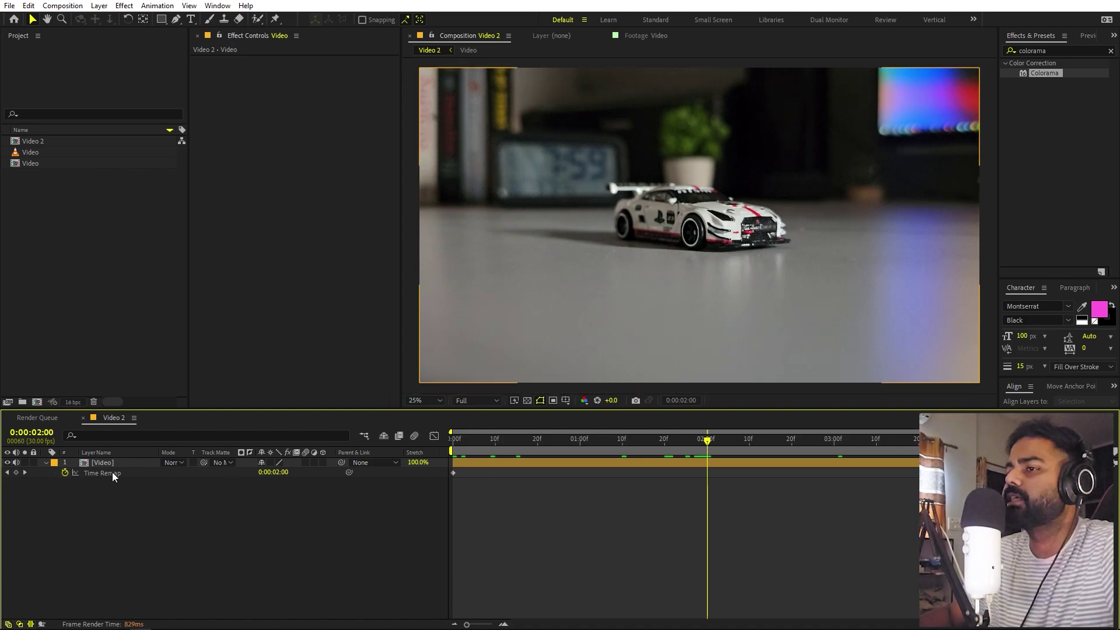
{"action": "left_click", "coordinate": [16, 473]}
{"action": "left_click", "coordinate": [681, 502]}
- Shift the second and last Time Remap keyframes earlier together, placing the second one at 0:00:00:15
{"action": "left_click_drag", "start_coordinate": [628, 507], "coordinate": [934, 461]}
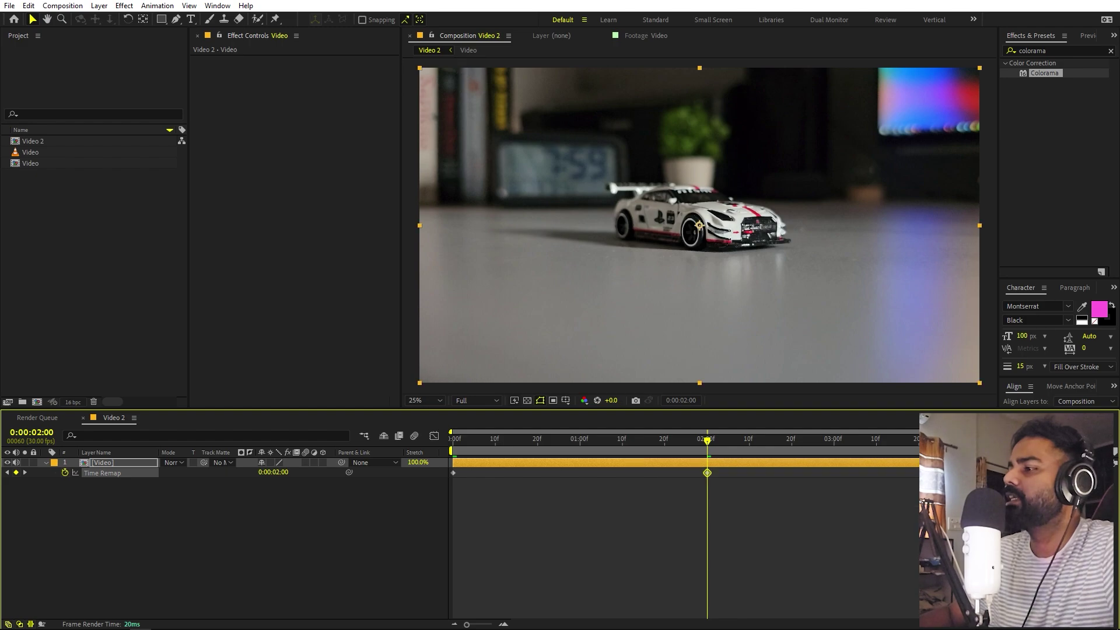
{"action": "left_click_drag", "start_coordinate": [707, 473], "coordinate": [516, 475]}
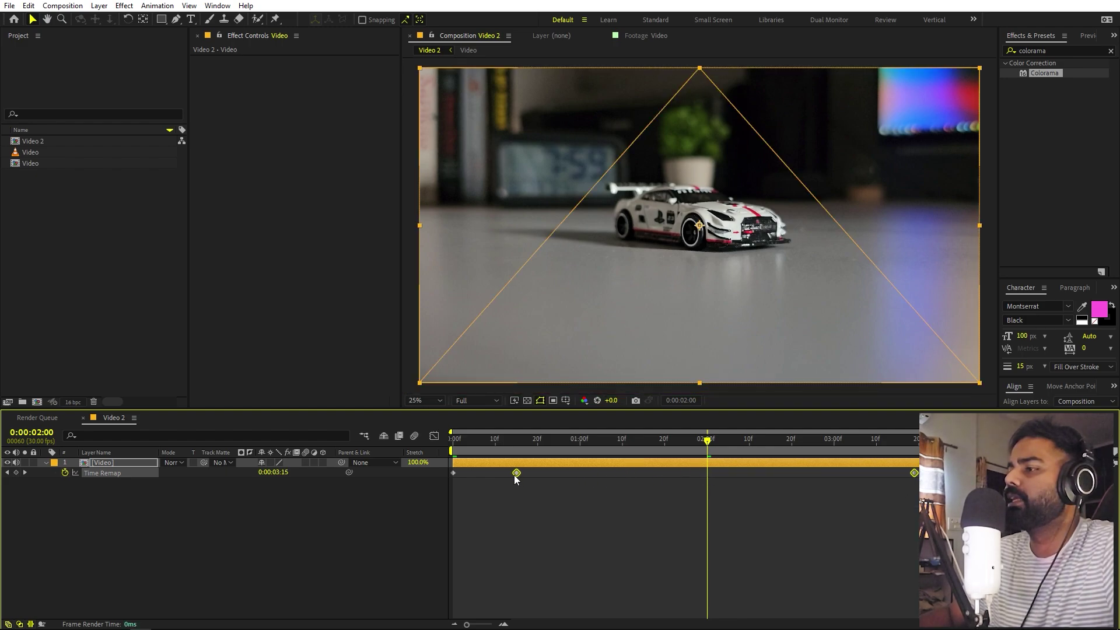
{"action": "left_click", "coordinate": [486, 513]}
- Ease the first Time Remap keyframe and shape the speed curve to peak early and slow gradually into the second keyframe
{"action": "left_click_drag", "start_coordinate": [486, 444], "coordinate": [420, 471]}
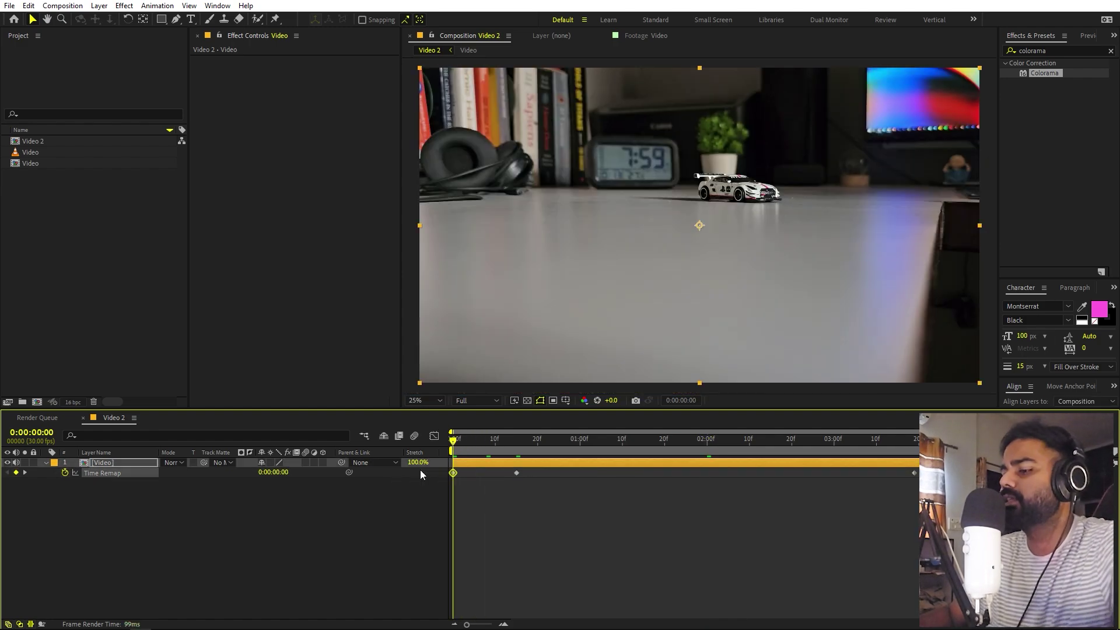
{"action": "left_click", "coordinate": [433, 435]}
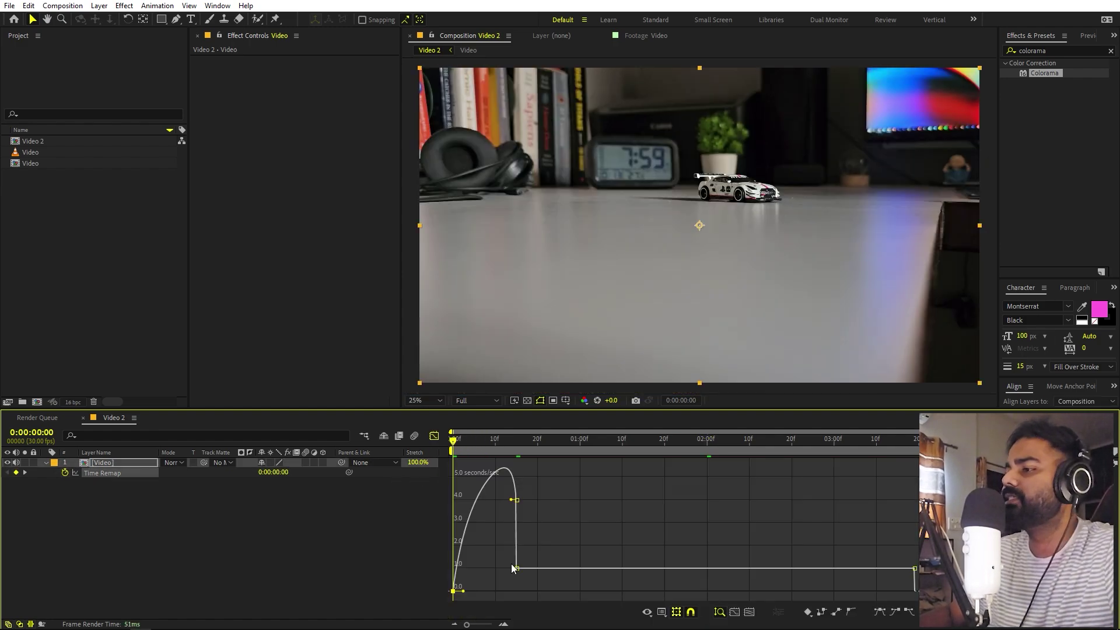
{"action": "left_click_drag", "start_coordinate": [511, 501], "coordinate": [492, 569]}
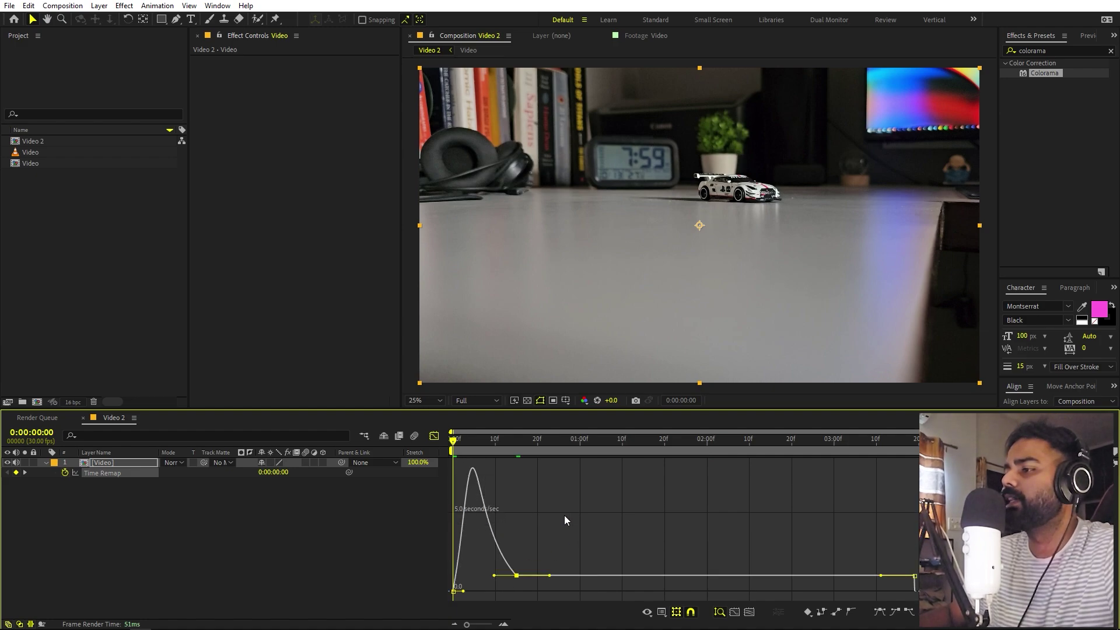
{"action": "key", "text": "shift+F3"}
- Play back and scrub the time-remapped composition to check the speed ramp and the car trail
{"action": "key", "text": "space"}
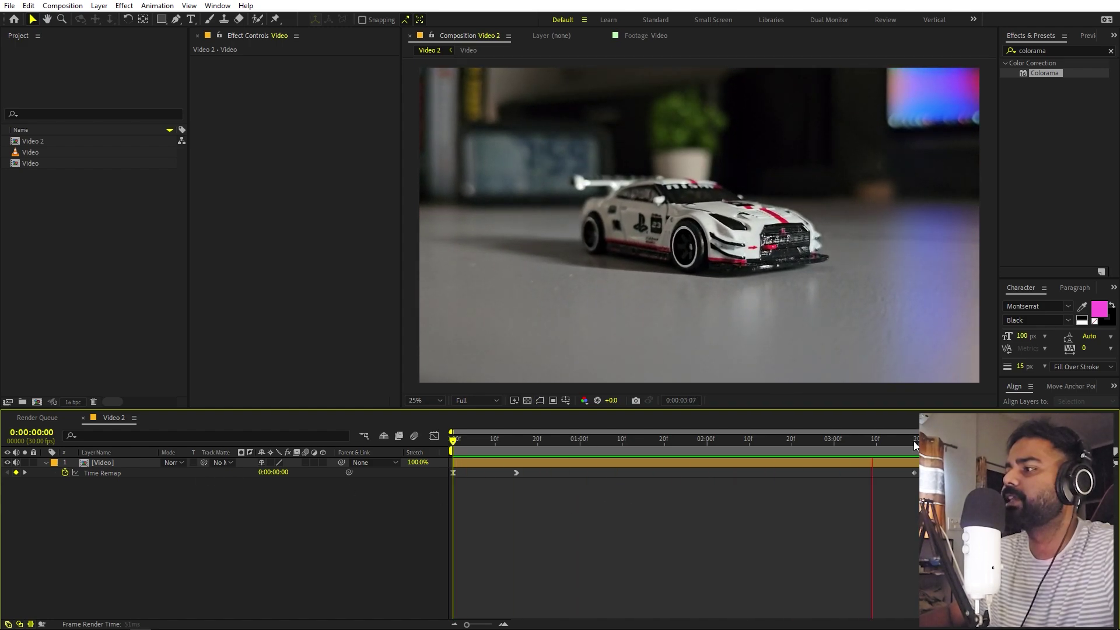
{"action": "left_click_drag", "start_coordinate": [866, 447], "coordinate": [900, 449]}
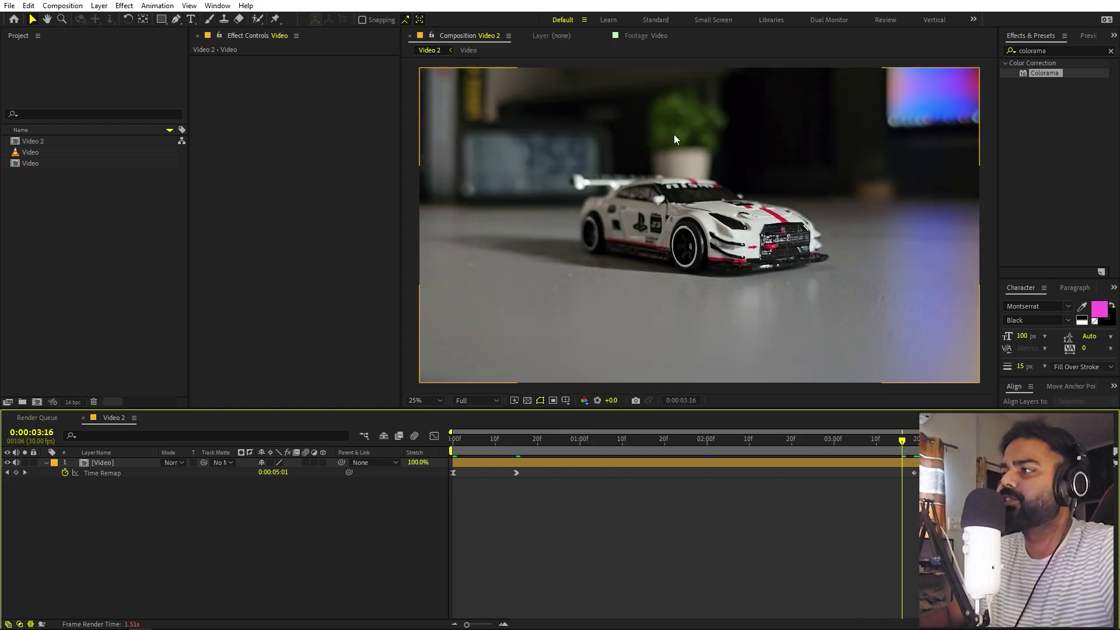
{"action": "left_click_drag", "start_coordinate": [879, 439], "coordinate": [648, 466]}
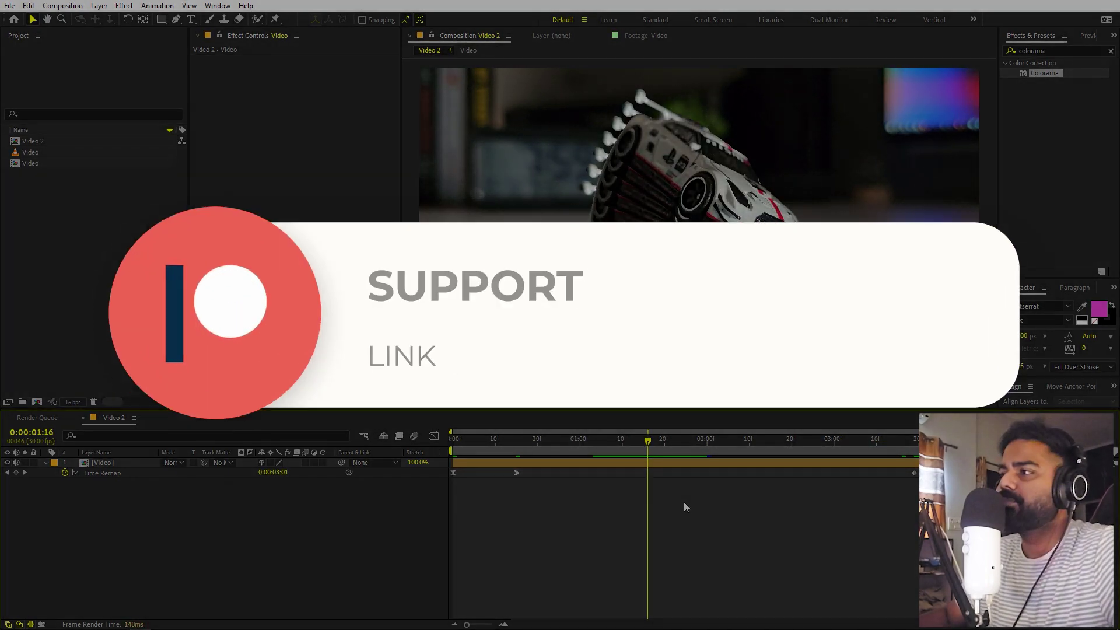